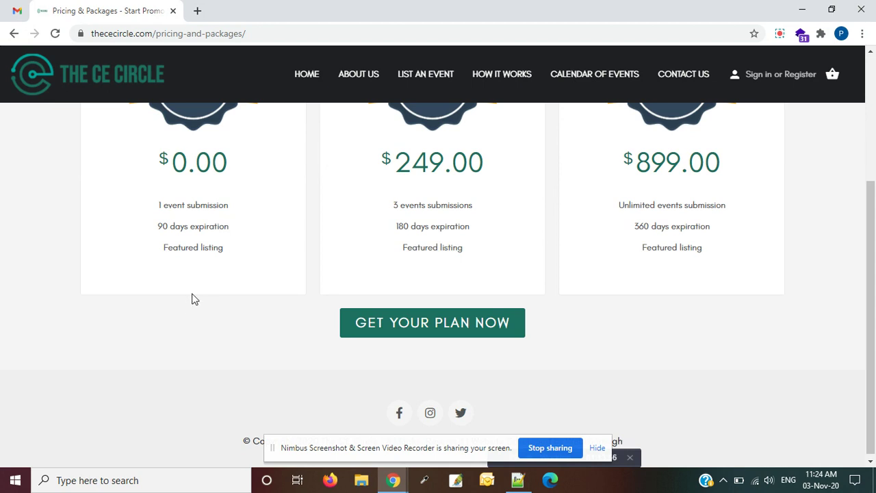
From the Pricing & Packages page, choose GET YOUR PLAN NOW to reach the List an Event page.
{"action": "scroll", "coordinate": [186, 220], "scroll_direction": "up", "scroll_amount": 1}
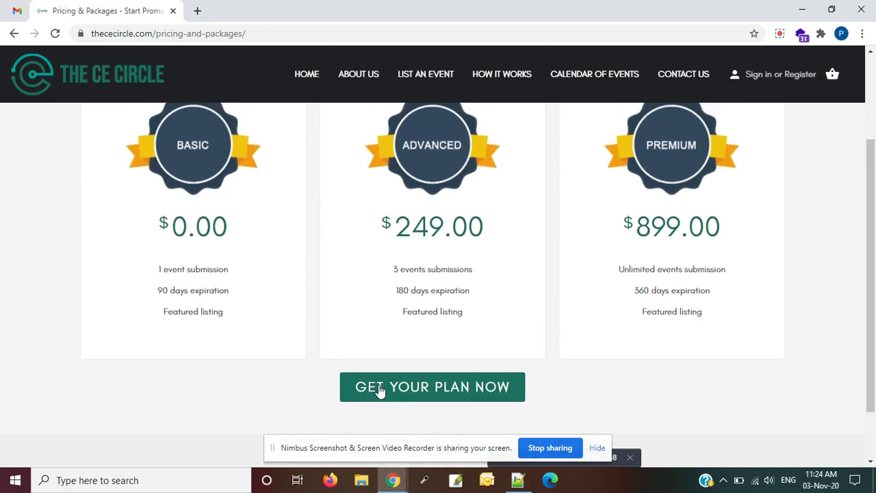
{"action": "left_click", "coordinate": [449, 395]}
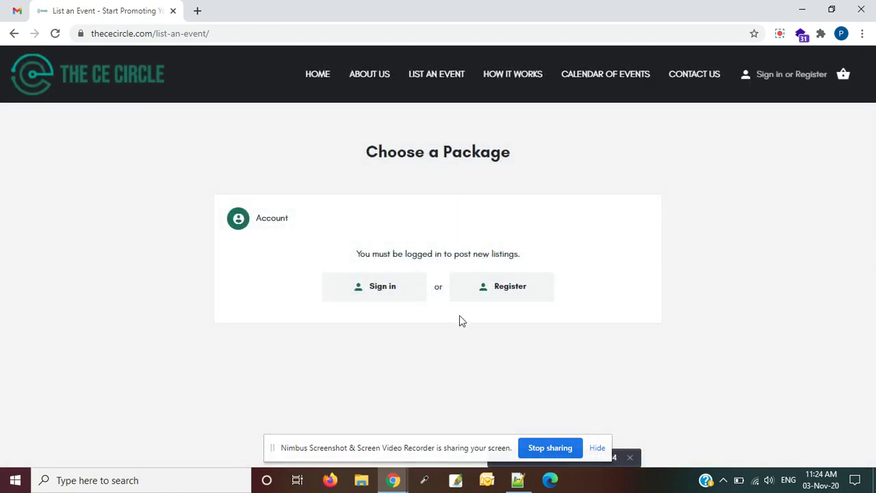
Open the registration form, enter a username, and fill in the suggested e-mail address.
{"action": "left_click", "coordinate": [505, 293]}
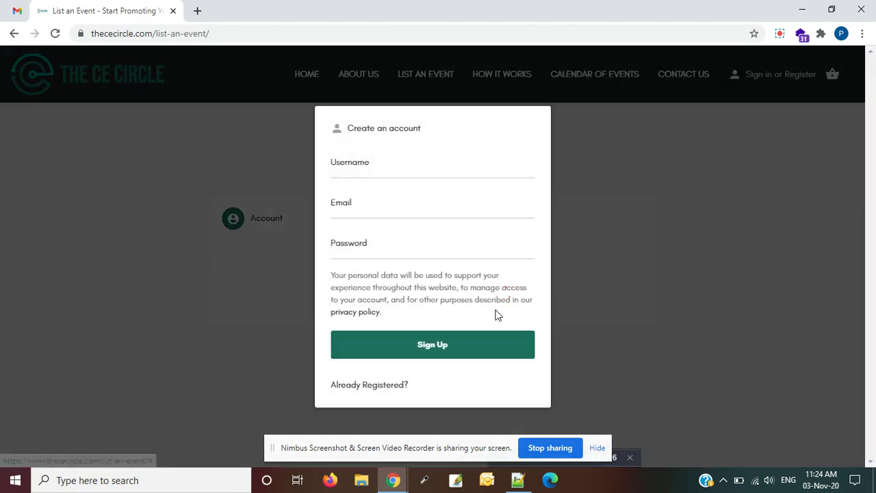
{"action": "left_click", "coordinate": [372, 164]}
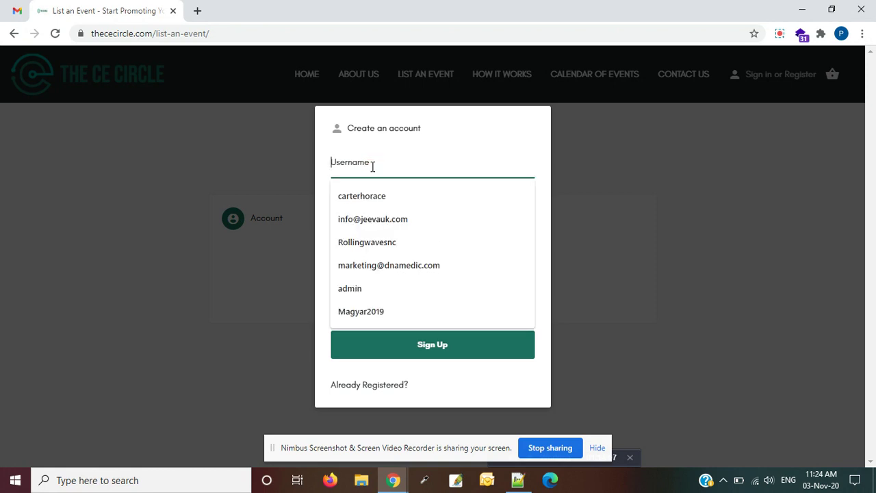
{"action": "type", "text": "par"}
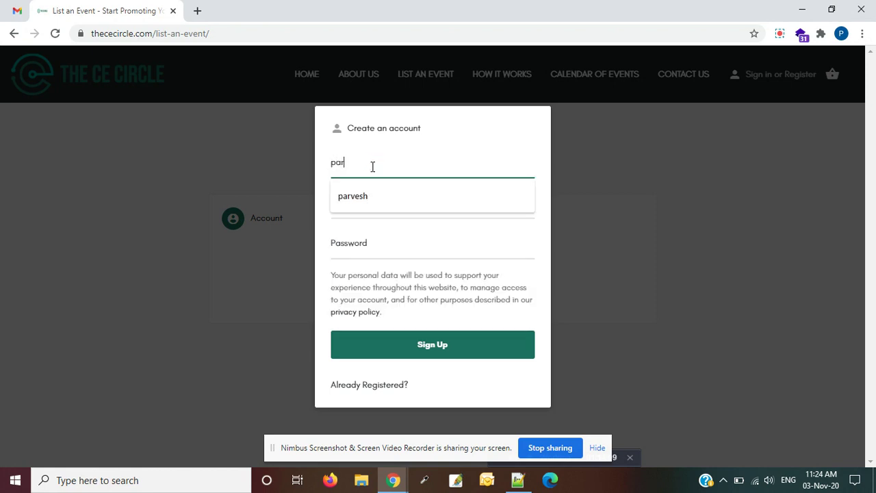
{"action": "type", "text": "vesh"}
{"action": "key", "text": "Tab"}
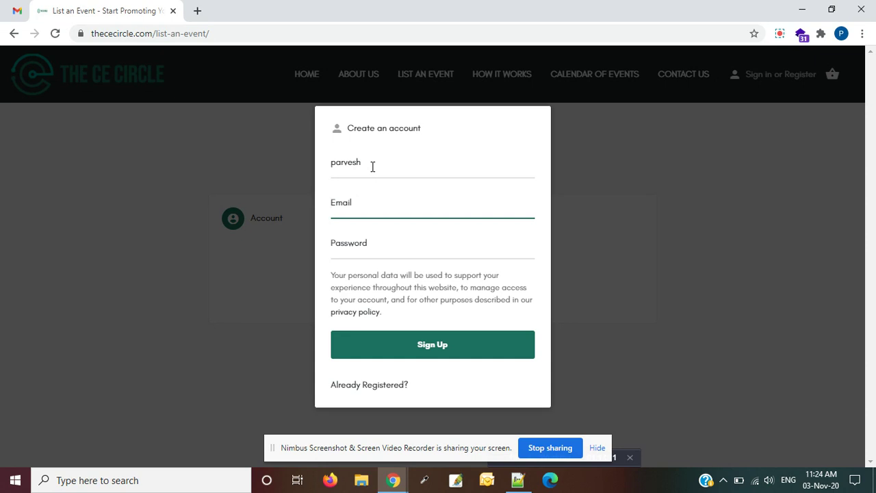
{"action": "type", "text": "parvesh"}
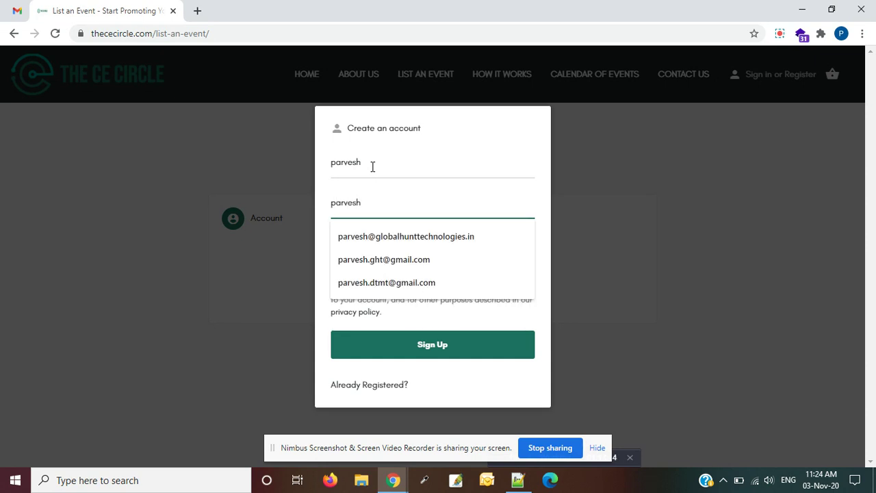
{"action": "key", "text": "Down"}
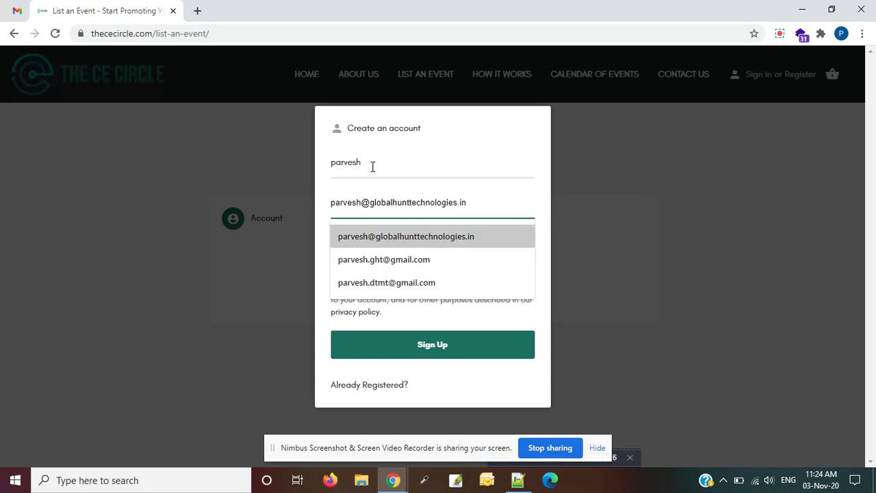
{"action": "left_click", "coordinate": [470, 236]}
Enter a strong account password and sign up.
{"action": "left_click", "coordinate": [360, 245]}
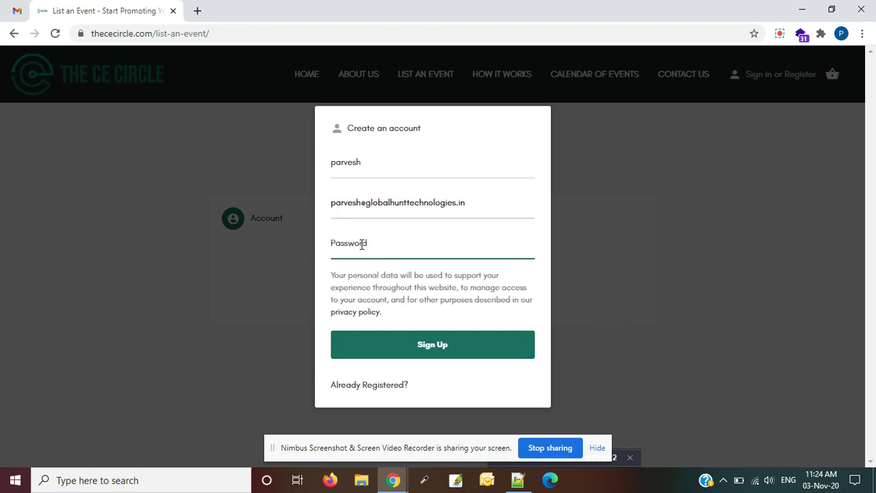
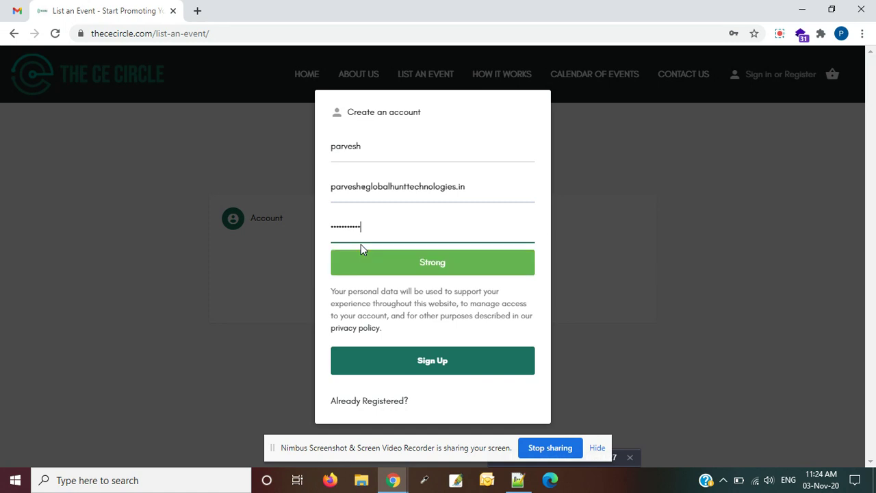
{"action": "left_click", "coordinate": [426, 366]}
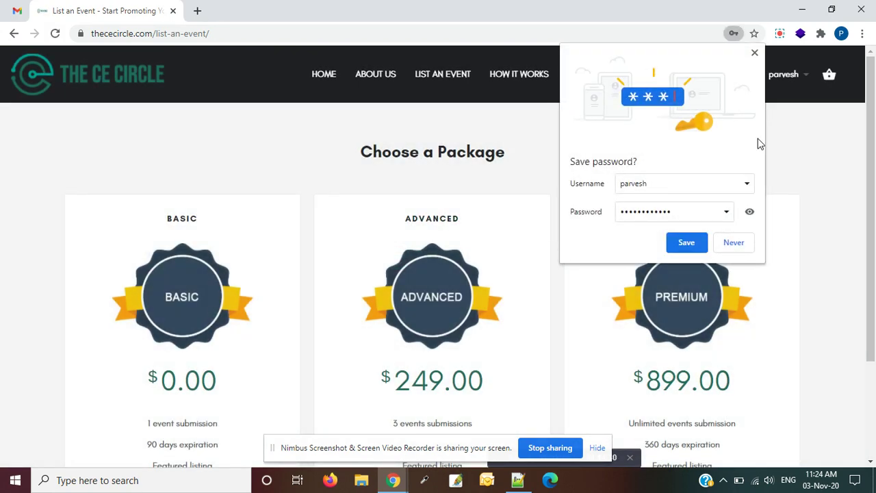
Dismiss the save-password prompt and buy the free Basic package.
{"action": "left_click", "coordinate": [754, 53]}
{"action": "scroll", "coordinate": [469, 282], "scroll_direction": "down", "scroll_amount": 2}
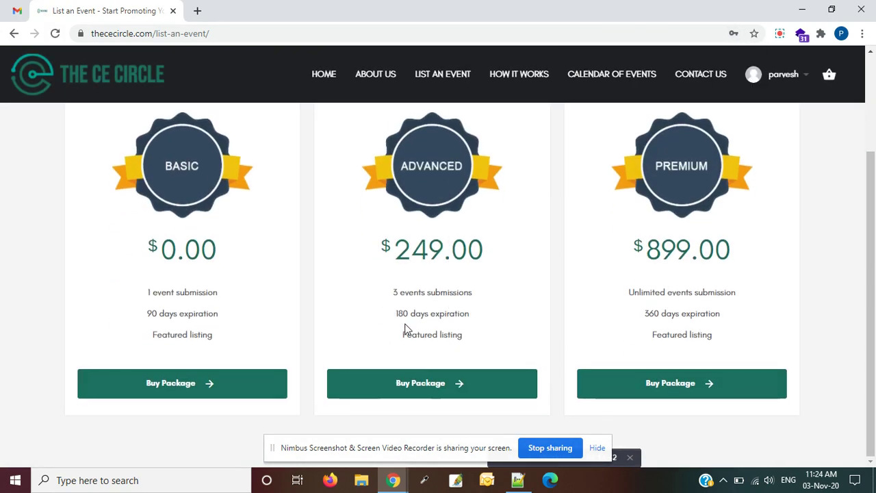
{"action": "left_click", "coordinate": [178, 388]}
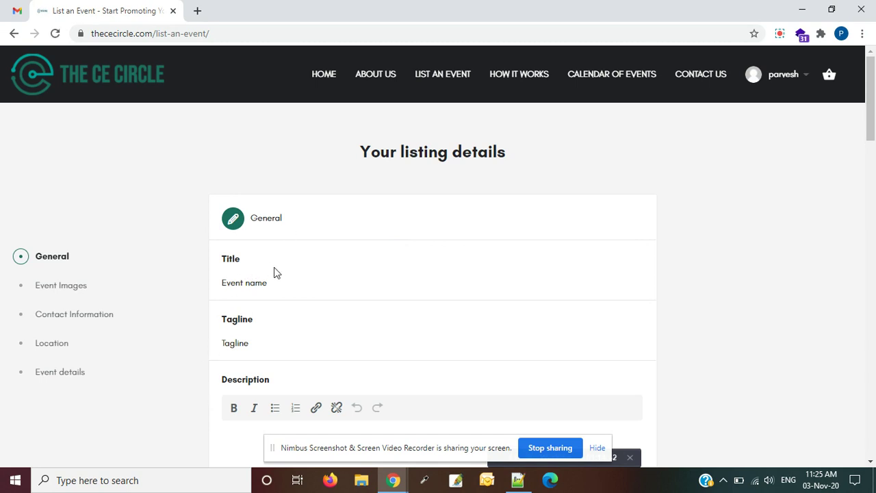
Replace the event title 'demo' with 'testing'.
{"action": "left_click", "coordinate": [269, 286]}
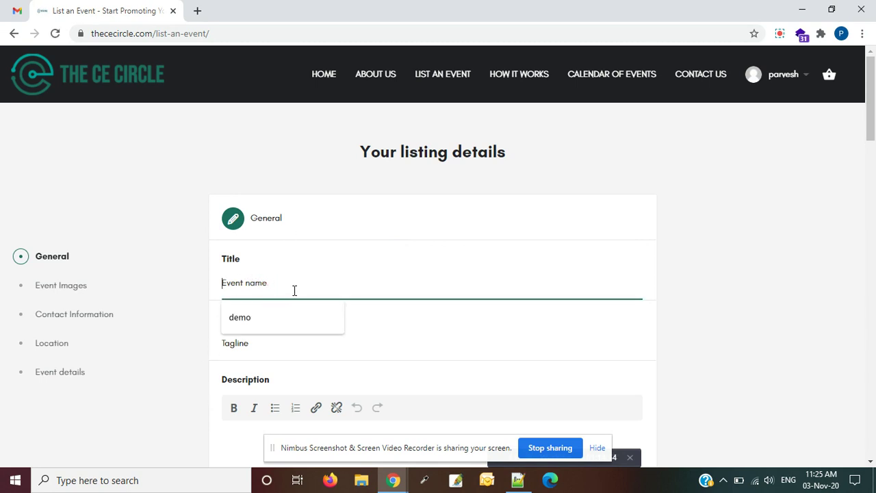
{"action": "left_click", "coordinate": [274, 317]}
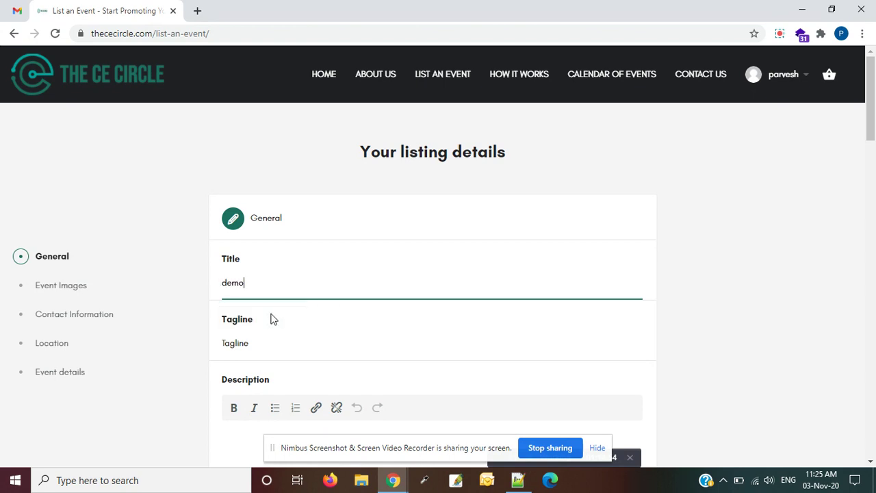
{"action": "double_click", "coordinate": [223, 282]}
{"action": "type", "text": "testing"}
Enter the tagline 'testing purposes' and the description 'we are testing the functionality'.
{"action": "left_click", "coordinate": [261, 348]}
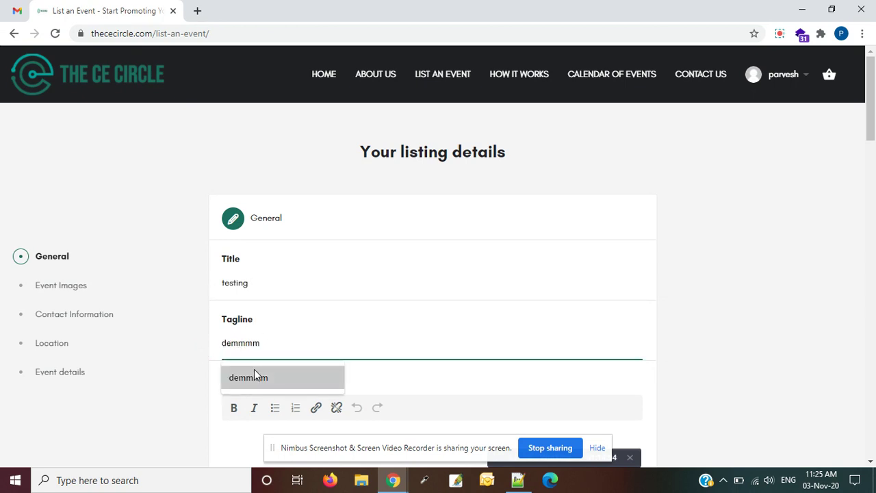
{"action": "type", "text": "testing p"}
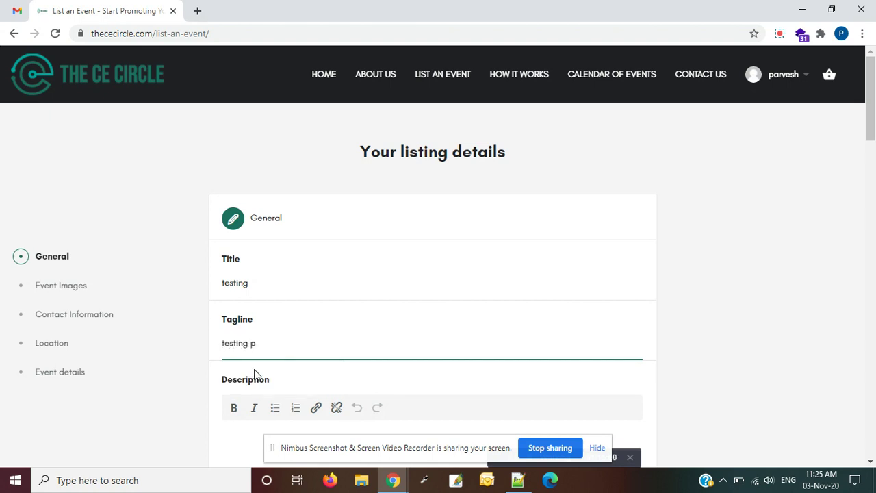
{"action": "type", "text": "urposes"}
{"action": "scroll", "coordinate": [254, 369], "scroll_direction": "down", "scroll_amount": 4}
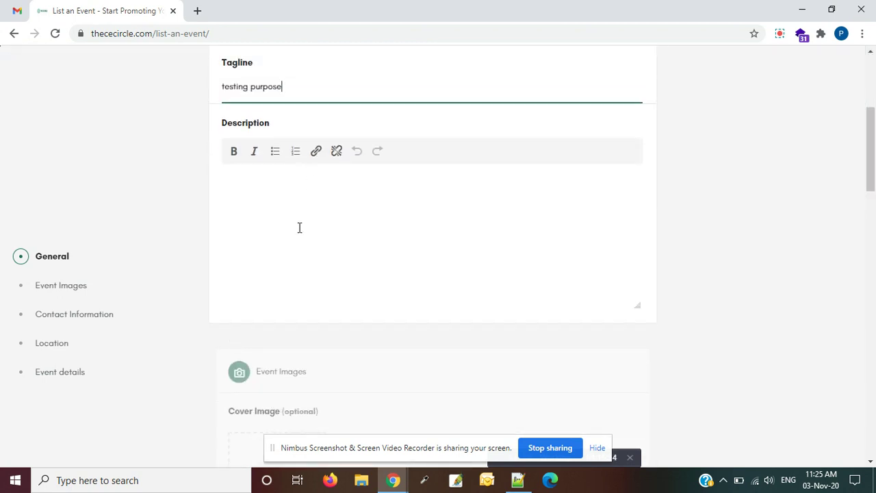
{"action": "left_click", "coordinate": [301, 227]}
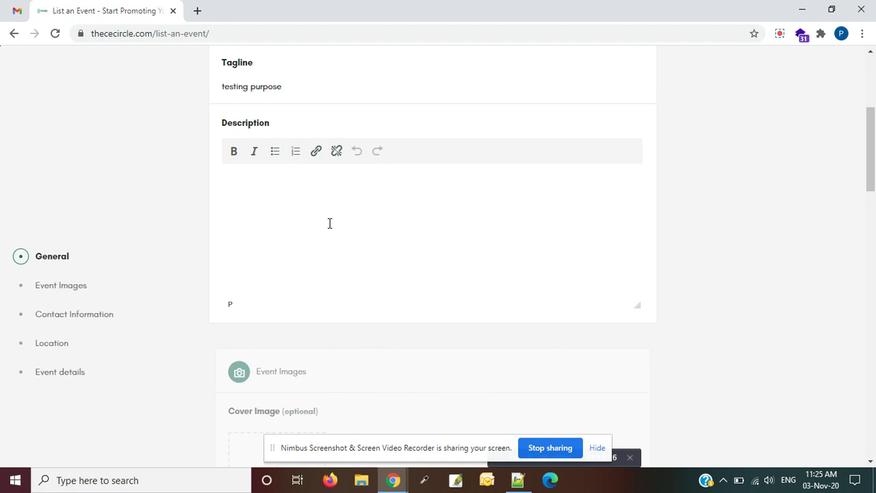
{"action": "type", "text": "we are testing th"}
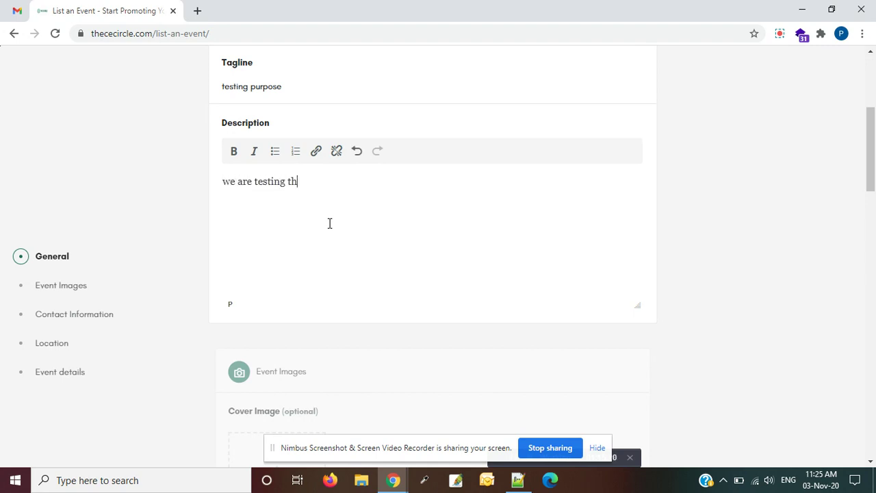
{"action": "type", "text": "e functionality"}
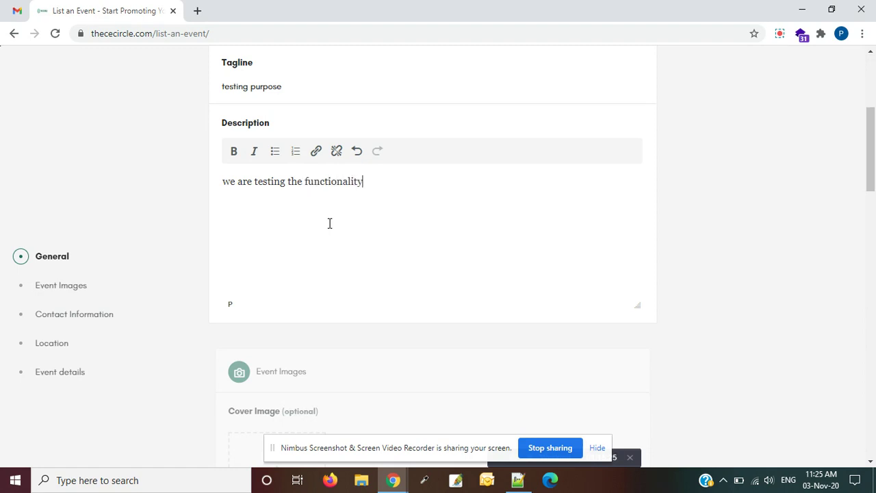
{"action": "scroll", "coordinate": [327, 221], "scroll_direction": "down", "scroll_amount": 2}
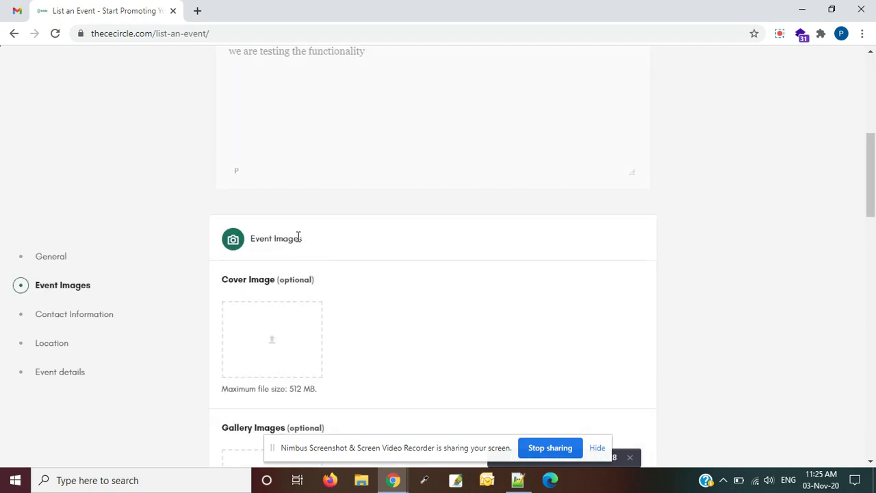
Pick quick4 in the file dialog and upload it as the Cover Image.
{"action": "left_click", "coordinate": [267, 337]}
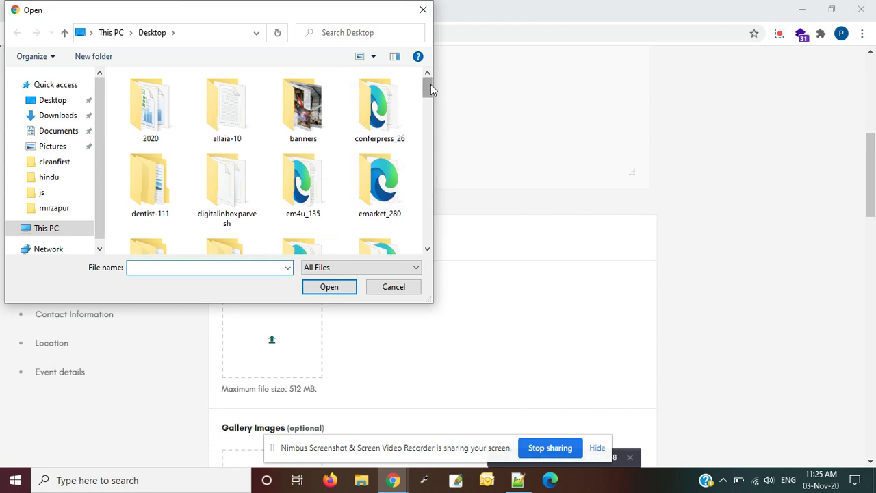
{"action": "left_click_drag", "start_coordinate": [428, 87], "coordinate": [424, 231]}
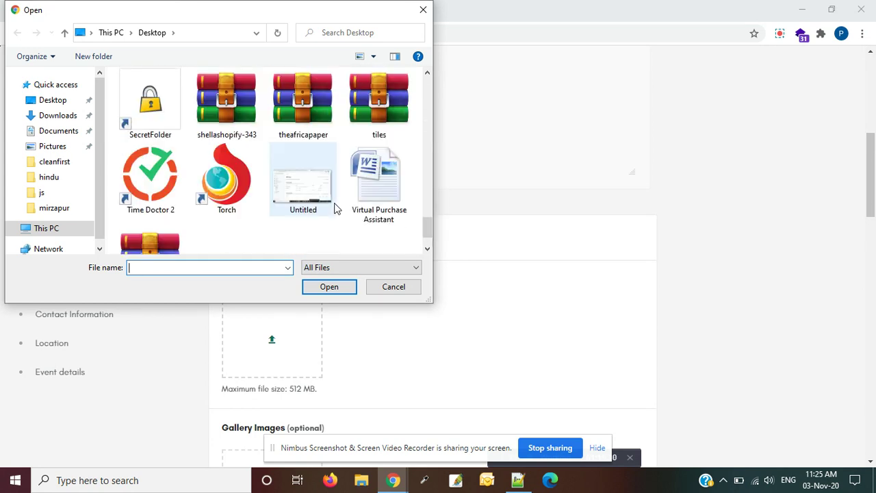
{"action": "scroll", "coordinate": [335, 209], "scroll_direction": "up", "scroll_amount": 3}
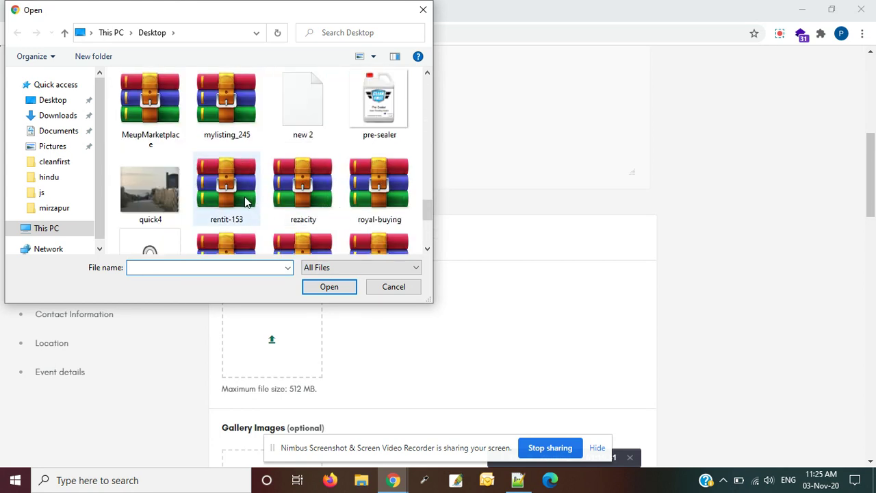
{"action": "left_click", "coordinate": [152, 189]}
{"action": "left_click", "coordinate": [325, 289]}
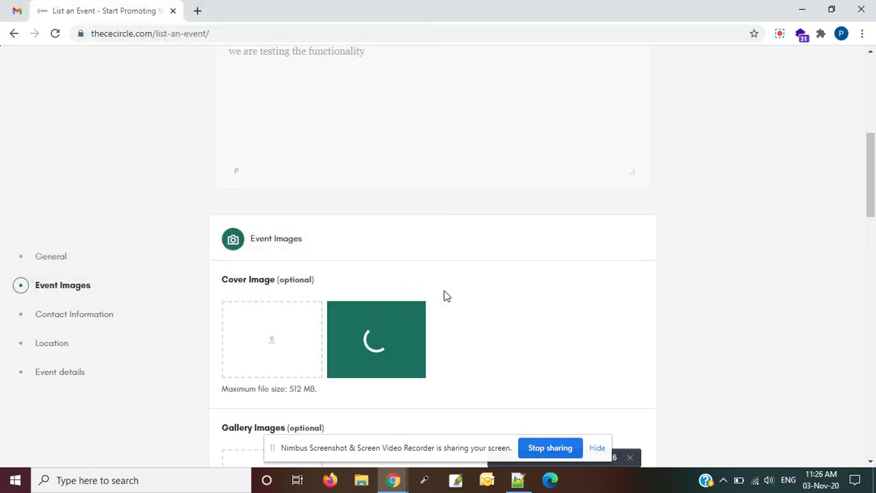
{"action": "scroll", "coordinate": [444, 296], "scroll_direction": "down", "scroll_amount": 1}
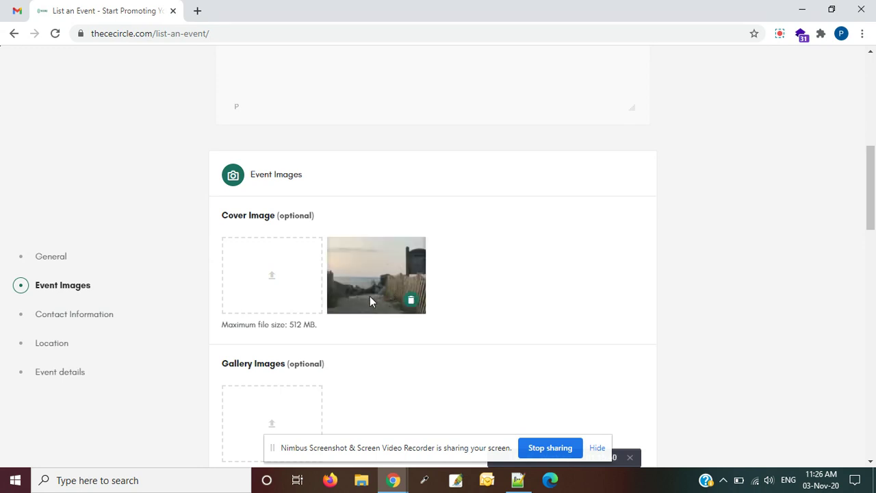
{"action": "scroll", "coordinate": [358, 354], "scroll_direction": "down", "scroll_amount": 3}
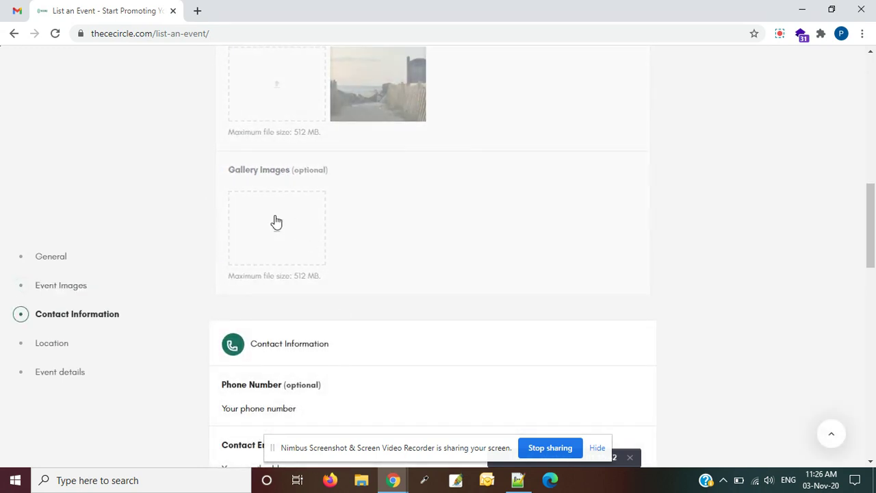
Fill the Phone Number from a saved autofill entry and type the contact e-mail address.
{"action": "scroll", "coordinate": [331, 272], "scroll_direction": "down", "scroll_amount": 2}
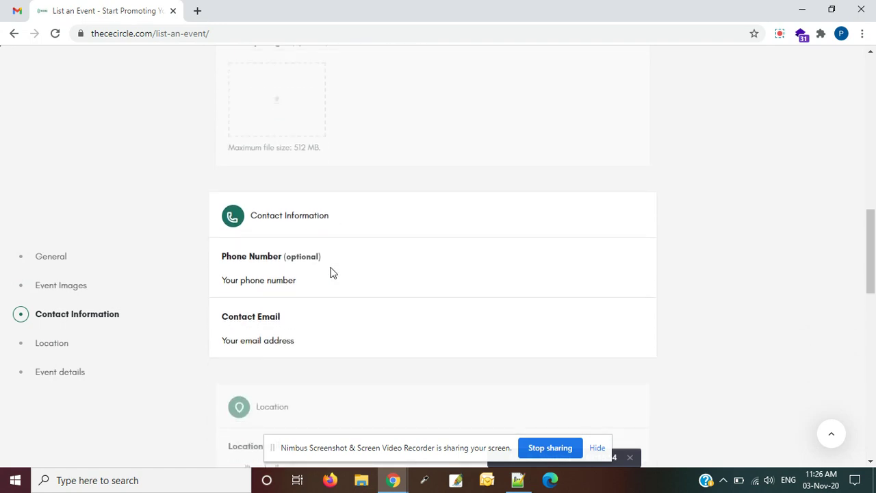
{"action": "left_click", "coordinate": [252, 286]}
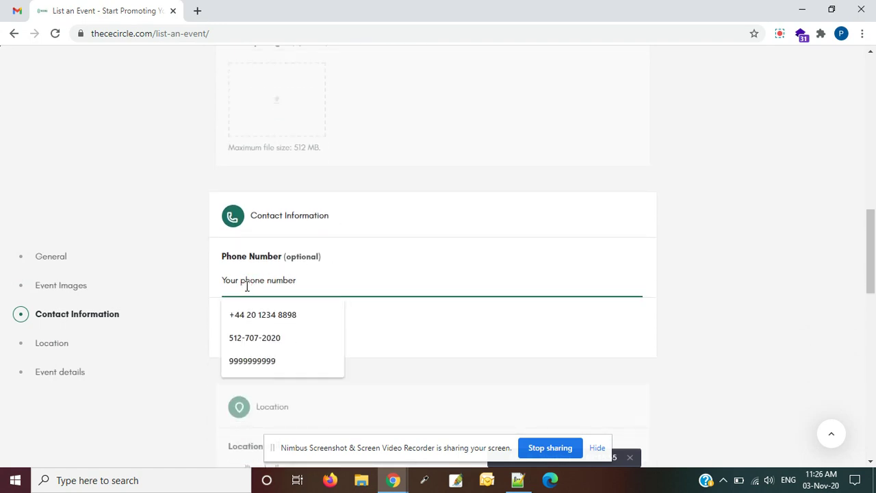
{"action": "left_click", "coordinate": [237, 363]}
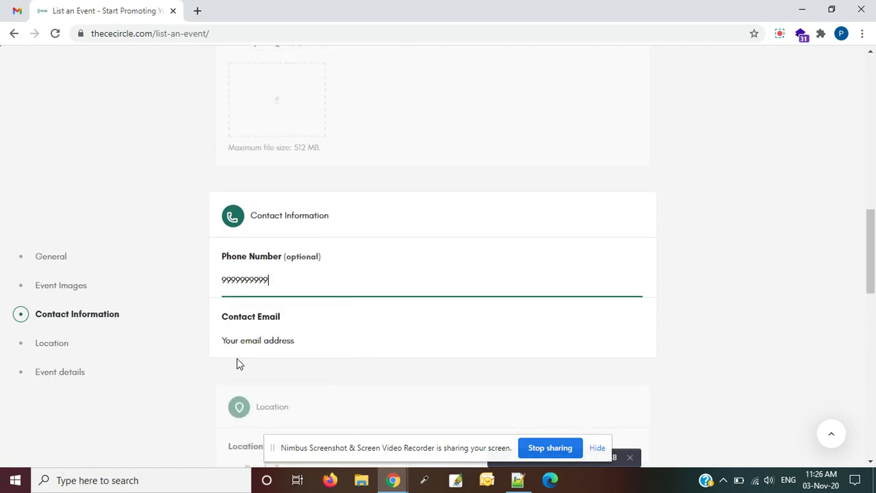
{"action": "left_click", "coordinate": [251, 344]}
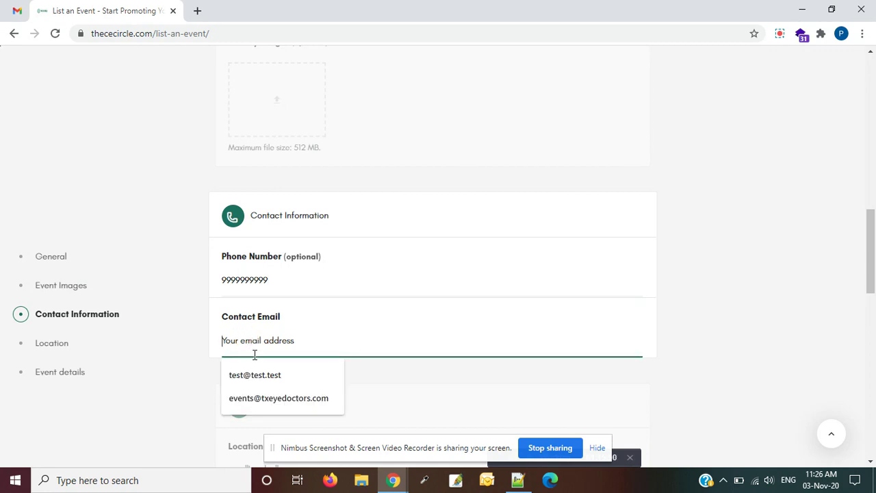
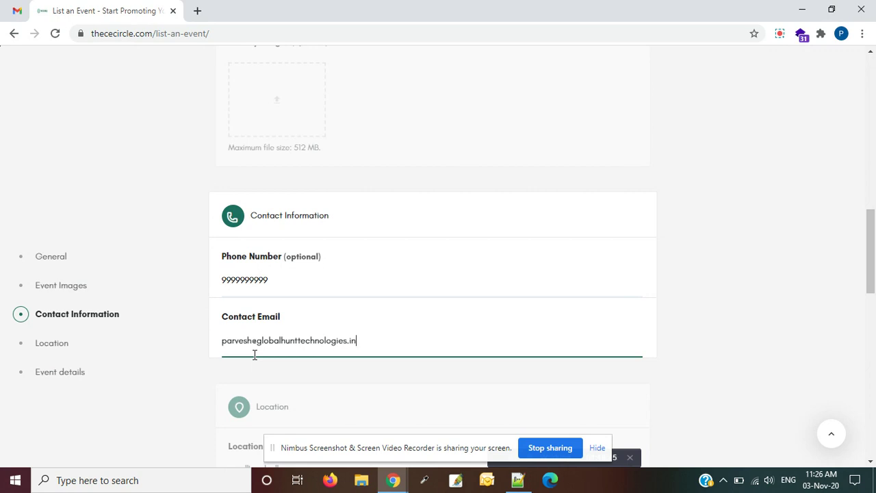
{"action": "scroll", "coordinate": [254, 355], "scroll_direction": "down", "scroll_amount": 2}
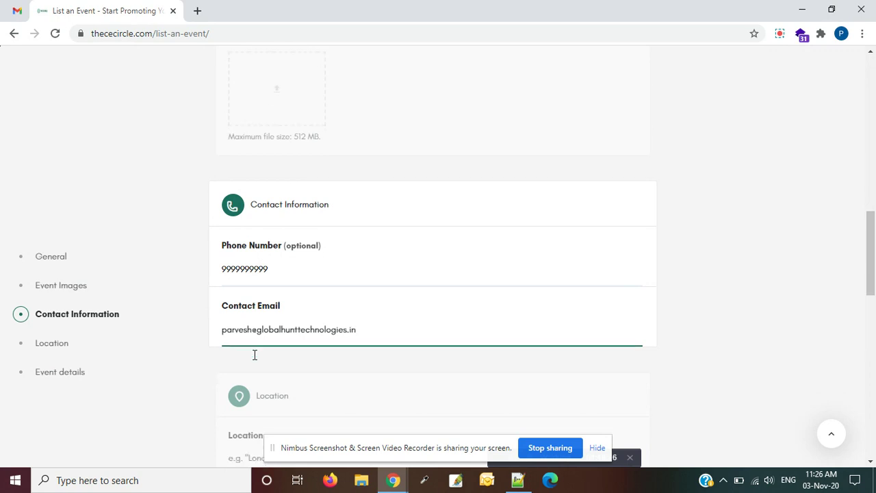
Set the event Location to London, UK from the suggestions.
{"action": "left_click", "coordinate": [256, 343]}
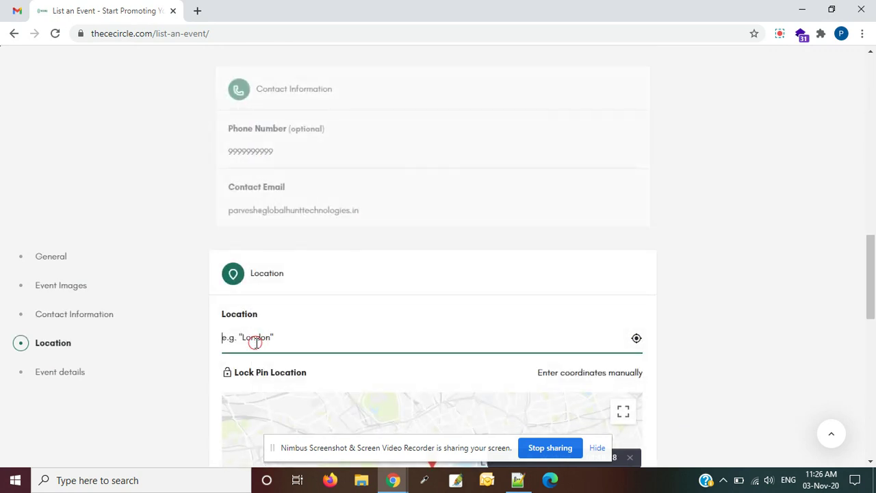
{"action": "type", "text": "Lon"}
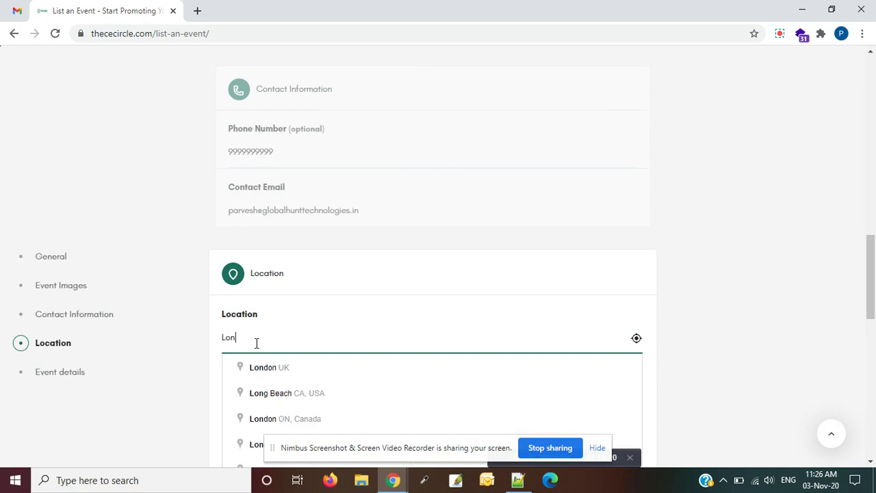
{"action": "type", "text": "don"}
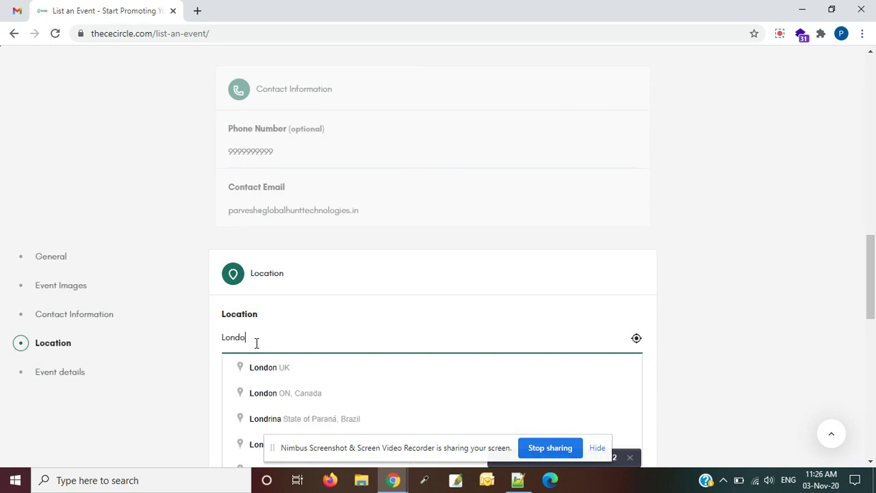
{"action": "left_click", "coordinate": [279, 373]}
{"action": "scroll", "coordinate": [306, 329], "scroll_direction": "down", "scroll_amount": 3}
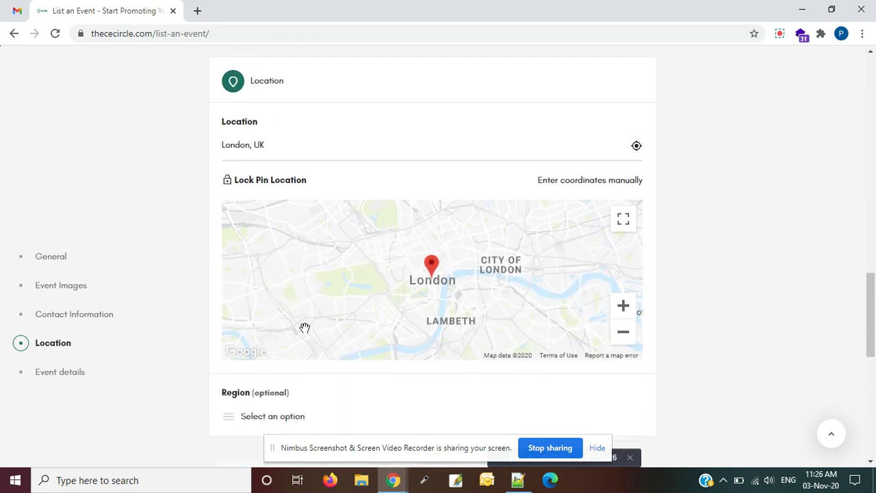
Choose London as the event's Region.
{"action": "left_click", "coordinate": [279, 415]}
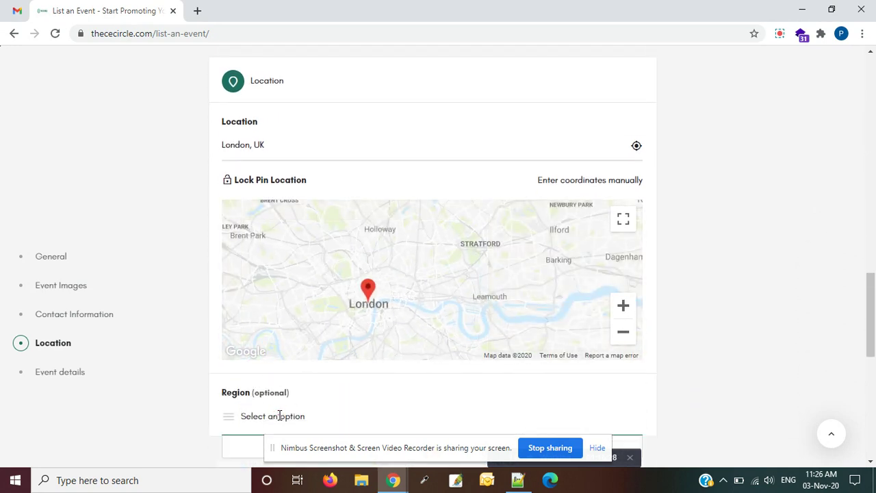
{"action": "scroll", "coordinate": [287, 397], "scroll_direction": "down", "scroll_amount": 1}
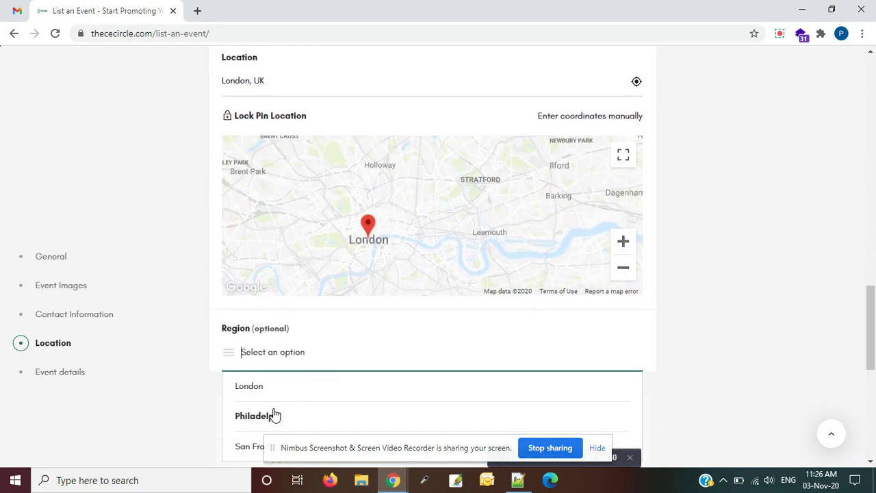
{"action": "left_click", "coordinate": [253, 390]}
{"action": "scroll", "coordinate": [336, 339], "scroll_direction": "down", "scroll_amount": 2}
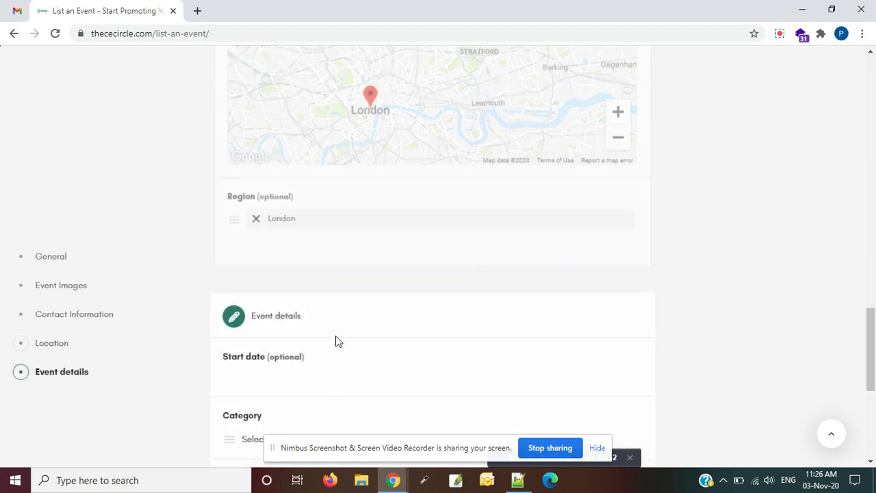
{"action": "scroll", "coordinate": [321, 325], "scroll_direction": "down", "scroll_amount": 1}
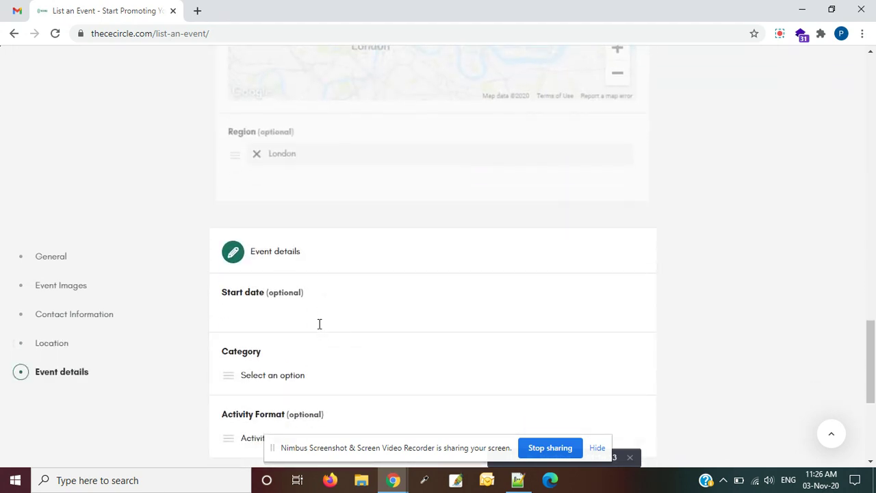
Set the start date to 03 November with a start time of 2:00 PM and apply it.
{"action": "left_click", "coordinate": [246, 327]}
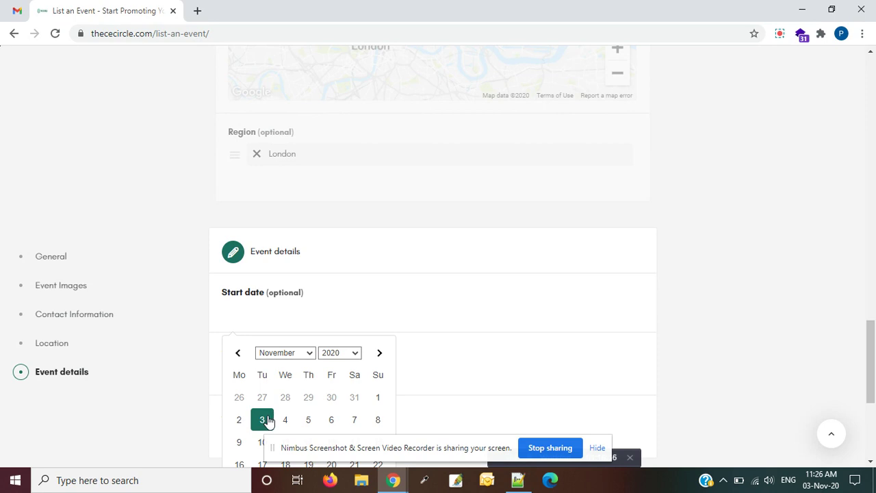
{"action": "scroll", "coordinate": [267, 421], "scroll_direction": "down", "scroll_amount": 1}
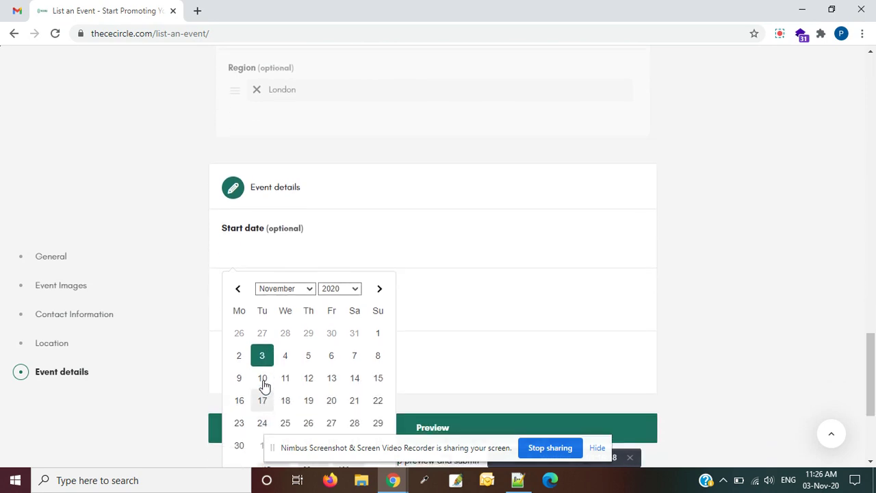
{"action": "scroll", "coordinate": [263, 354], "scroll_direction": "down", "scroll_amount": 1}
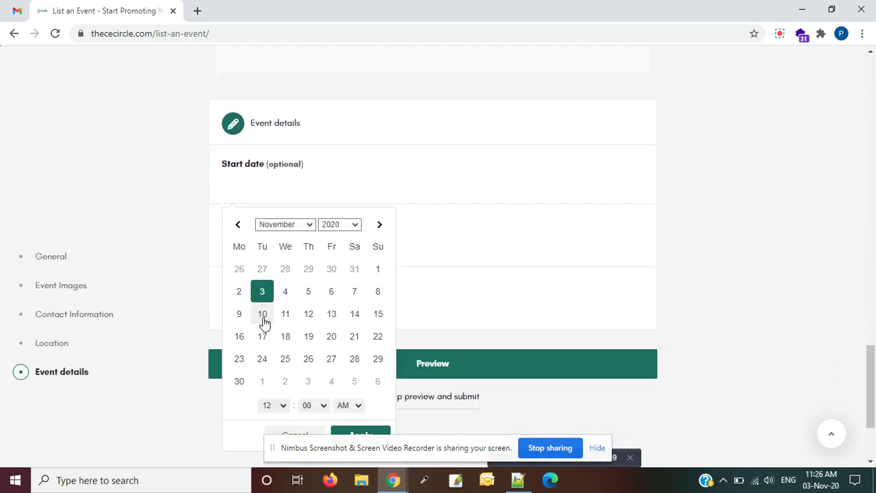
{"action": "left_click", "coordinate": [326, 406]}
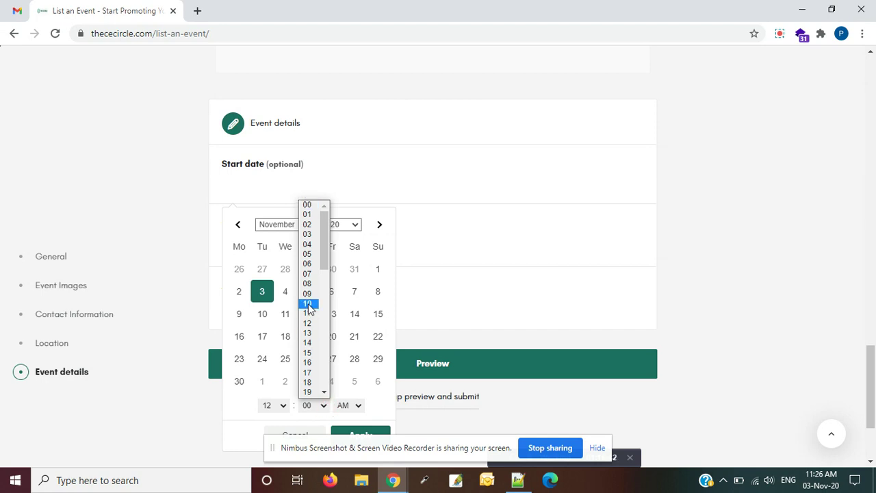
{"action": "left_click", "coordinate": [282, 408]}
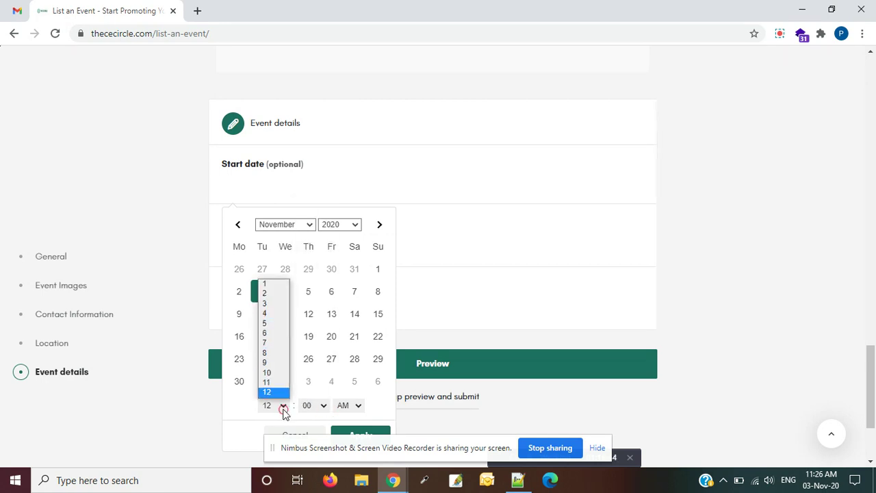
{"action": "left_click", "coordinate": [273, 295]}
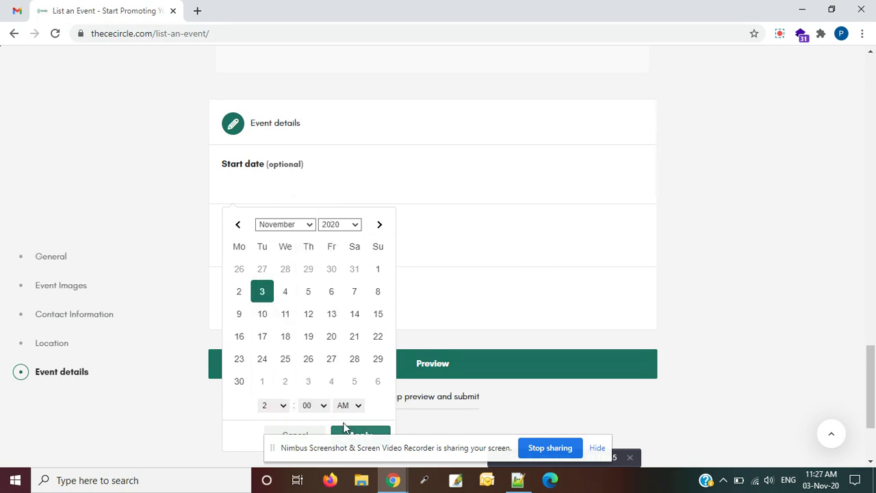
{"action": "left_click", "coordinate": [355, 406]}
{"action": "left_click", "coordinate": [358, 424]}
{"action": "scroll", "coordinate": [356, 396], "scroll_direction": "down", "scroll_amount": 1}
{"action": "left_click", "coordinate": [360, 374]}
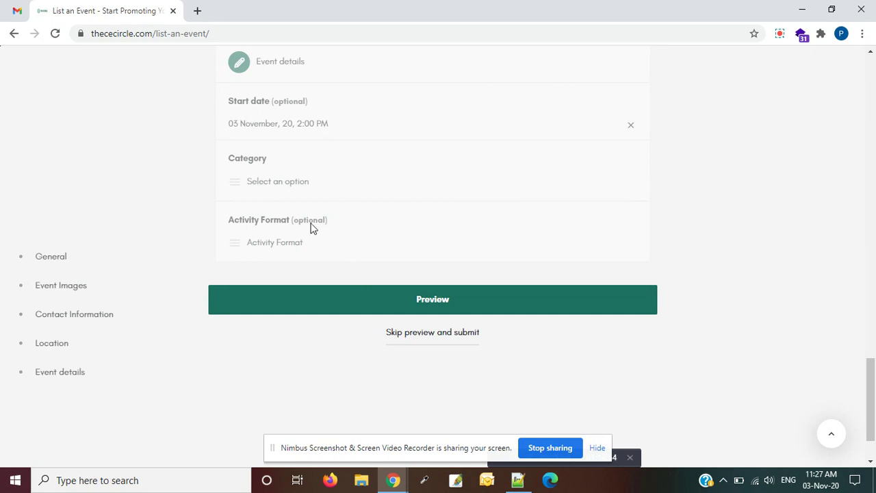
Set Category to Anesthesiology and Activity Format to Self-study.
{"action": "scroll", "coordinate": [309, 227], "scroll_direction": "up", "scroll_amount": 2}
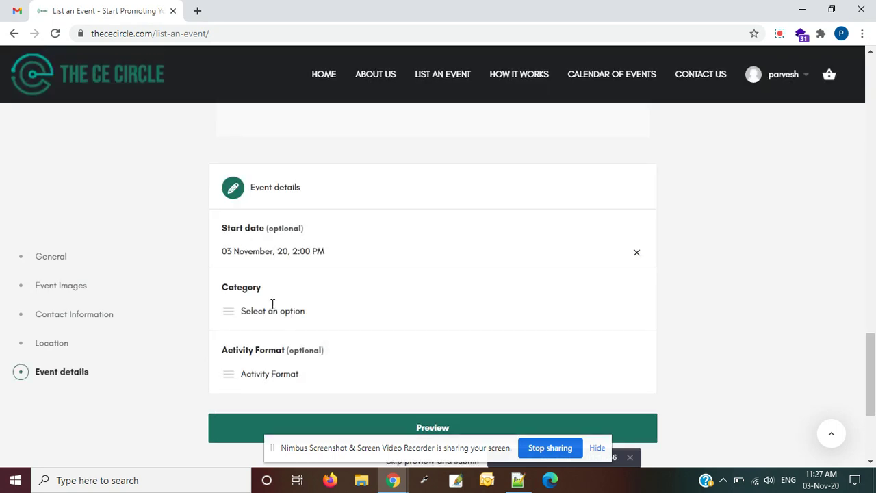
{"action": "left_click", "coordinate": [268, 314]}
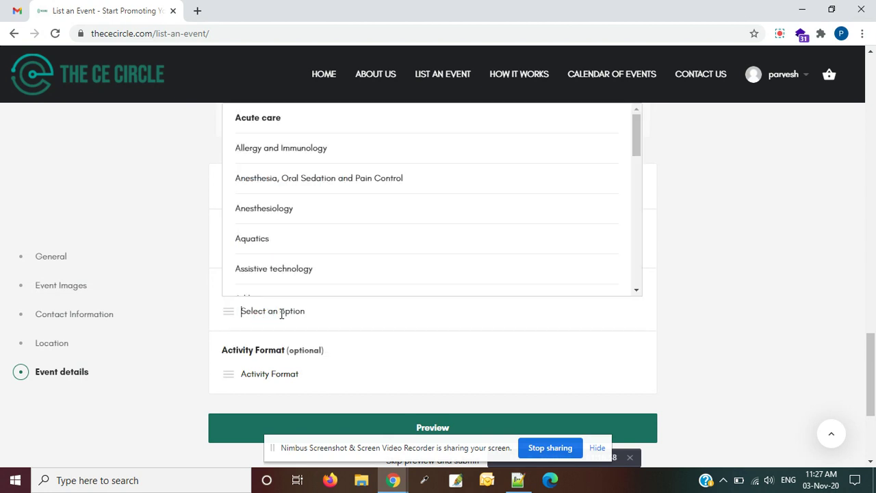
{"action": "left_click", "coordinate": [258, 215]}
{"action": "scroll", "coordinate": [287, 324], "scroll_direction": "down", "scroll_amount": 1}
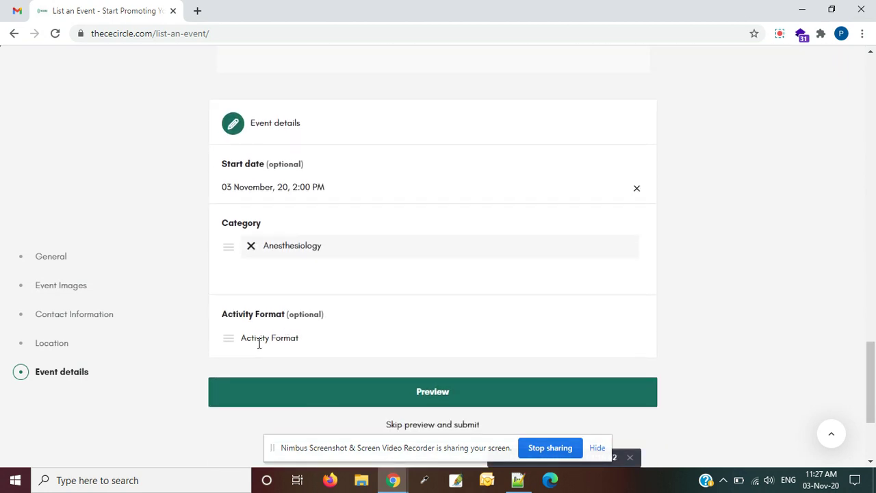
{"action": "left_click", "coordinate": [277, 337]}
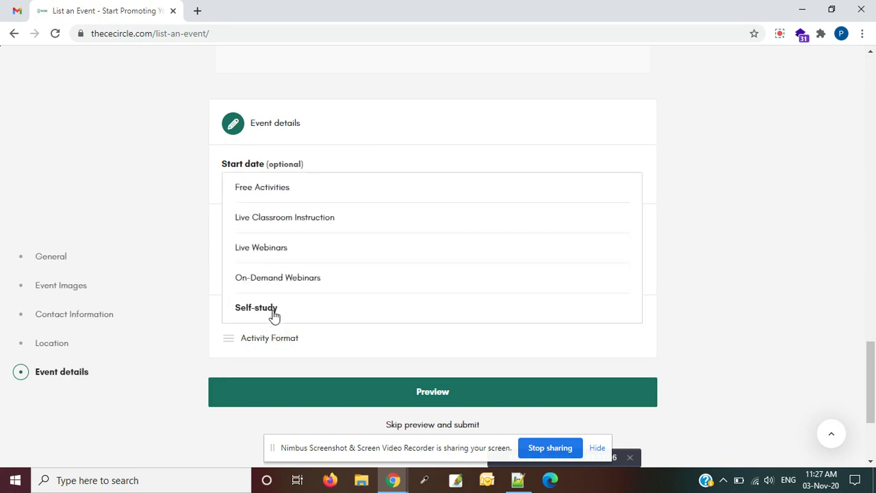
{"action": "left_click", "coordinate": [263, 308]}
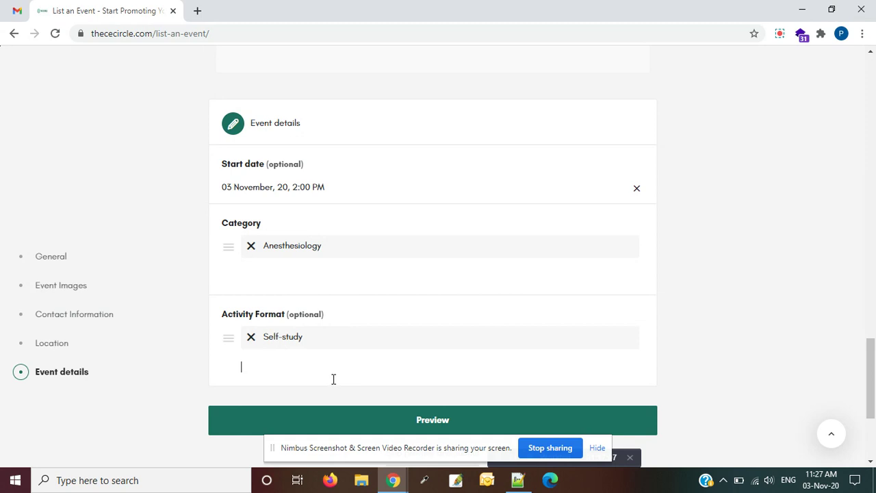
{"action": "scroll", "coordinate": [334, 380], "scroll_direction": "down", "scroll_amount": 1}
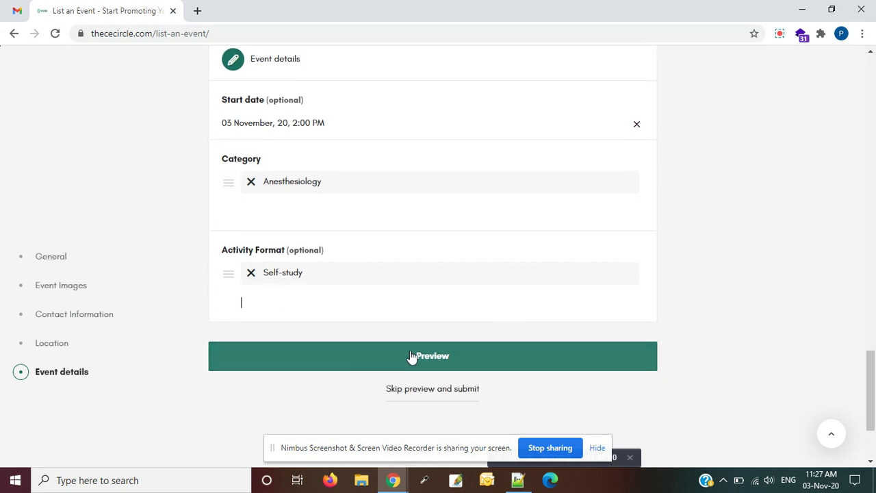
Preview the 'testing' listing, review it, and submit the listing for approval.
{"action": "left_click", "coordinate": [411, 356]}
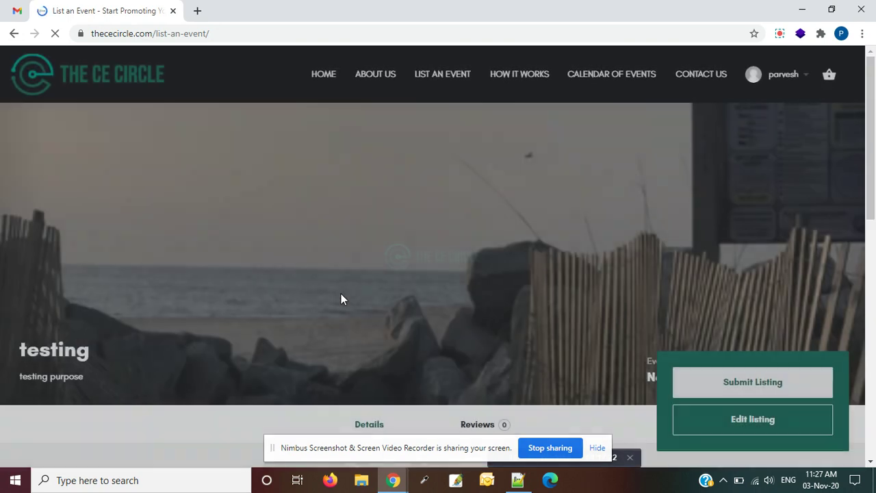
{"action": "scroll", "coordinate": [341, 299], "scroll_direction": "down", "scroll_amount": 3}
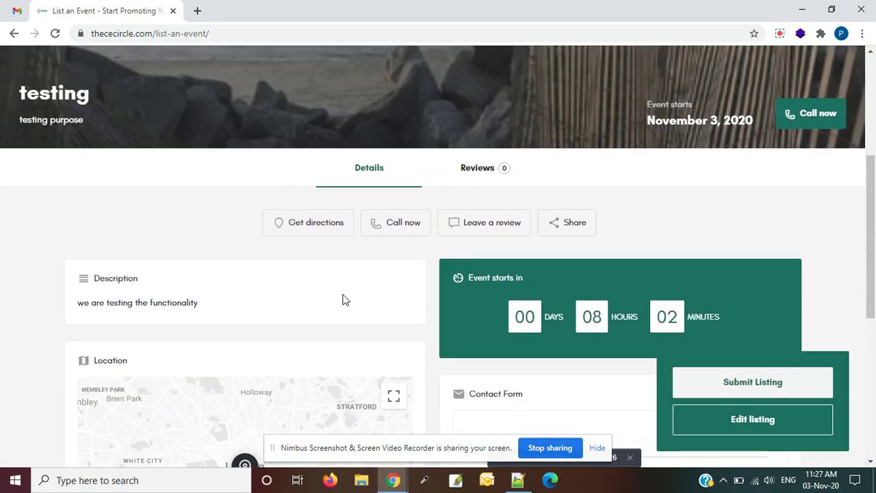
{"action": "scroll", "coordinate": [402, 308], "scroll_direction": "down", "scroll_amount": 5}
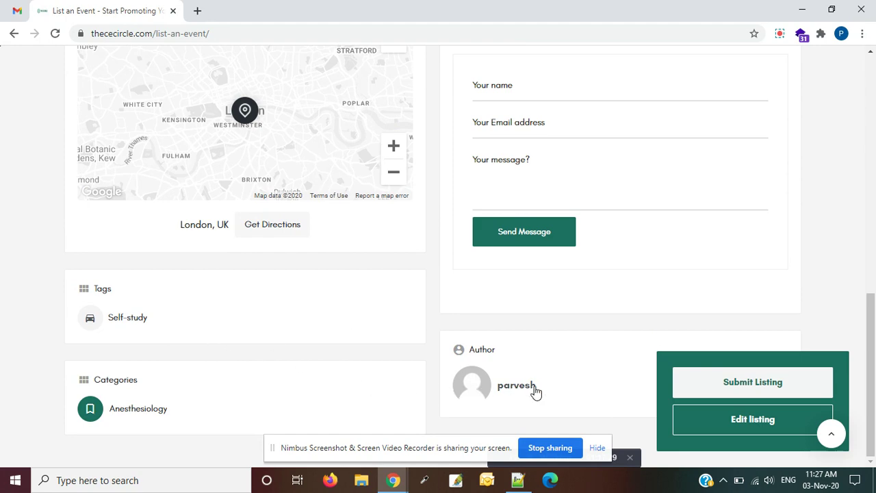
{"action": "scroll", "coordinate": [464, 396], "scroll_direction": "up", "scroll_amount": 3}
{"action": "scroll", "coordinate": [377, 318], "scroll_direction": "up", "scroll_amount": 3}
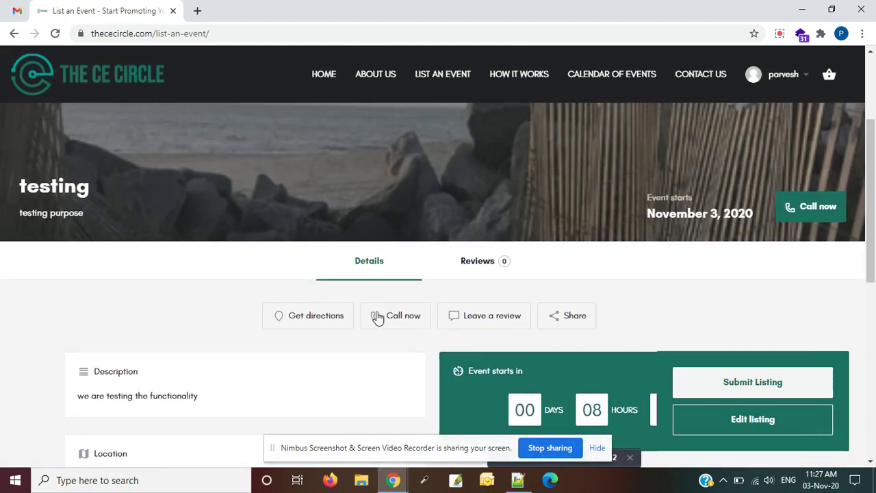
{"action": "scroll", "coordinate": [404, 341], "scroll_direction": "down", "scroll_amount": 3}
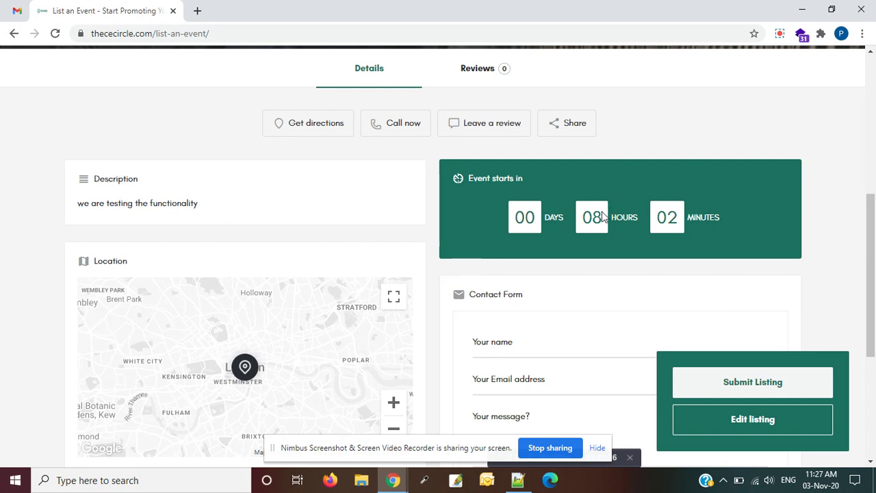
{"action": "scroll", "coordinate": [517, 281], "scroll_direction": "down", "scroll_amount": 2}
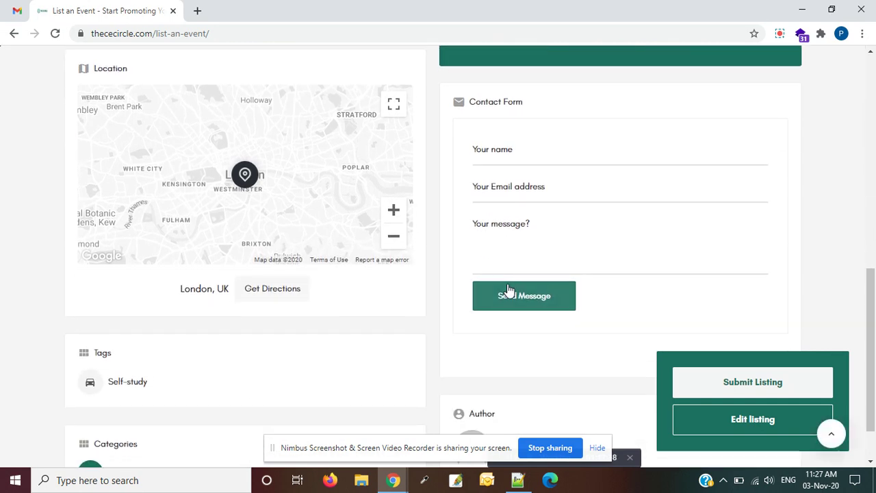
{"action": "scroll", "coordinate": [505, 287], "scroll_direction": "down", "scroll_amount": 1}
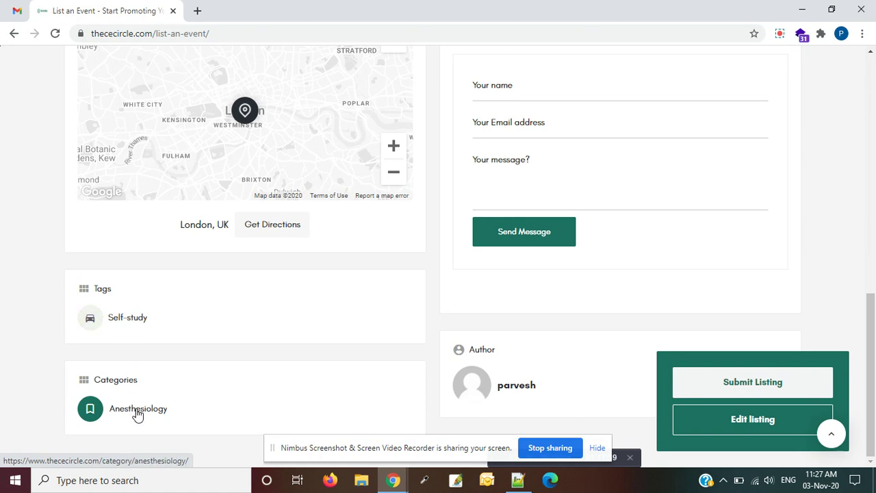
{"action": "left_click", "coordinate": [761, 389]}
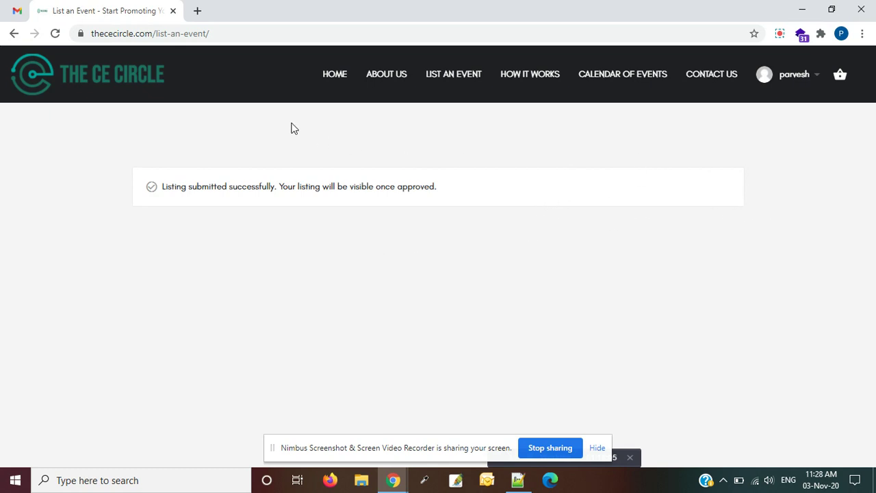
Log out of The CE Circle account from the account menu and confirm the logout.
{"action": "mouse_move", "coordinate": [787, 92]}
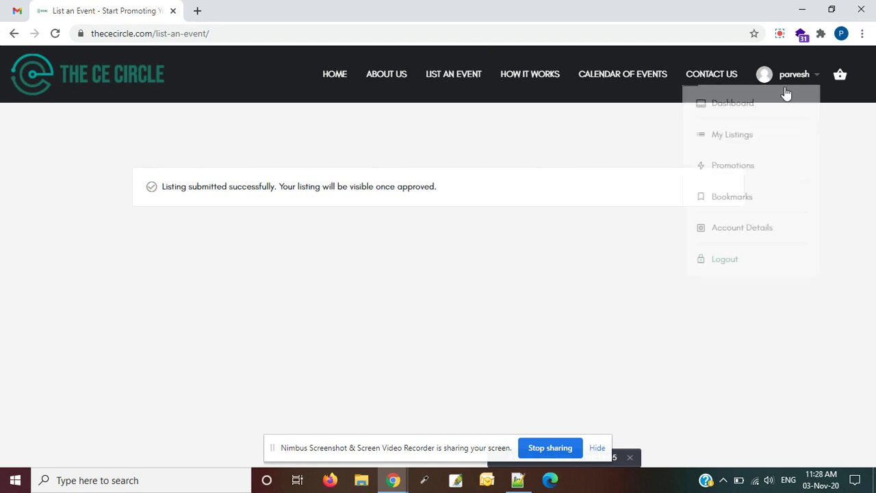
{"action": "left_click", "coordinate": [730, 267]}
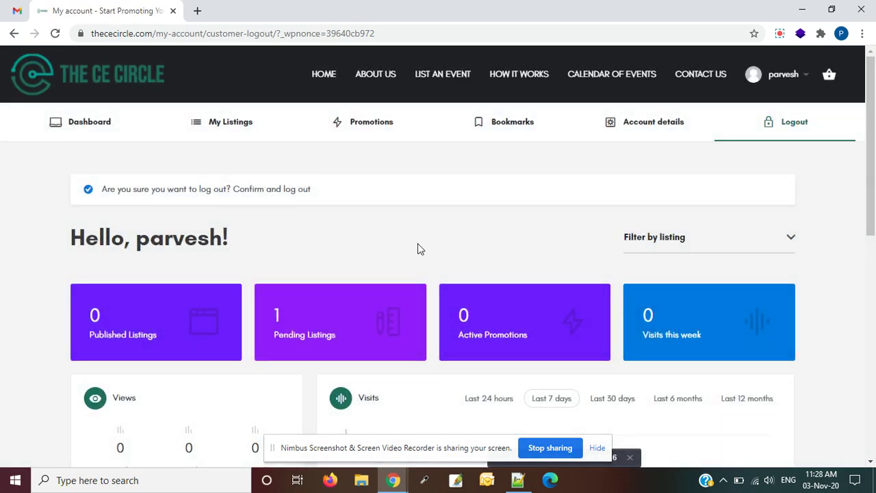
{"action": "left_click", "coordinate": [272, 192]}
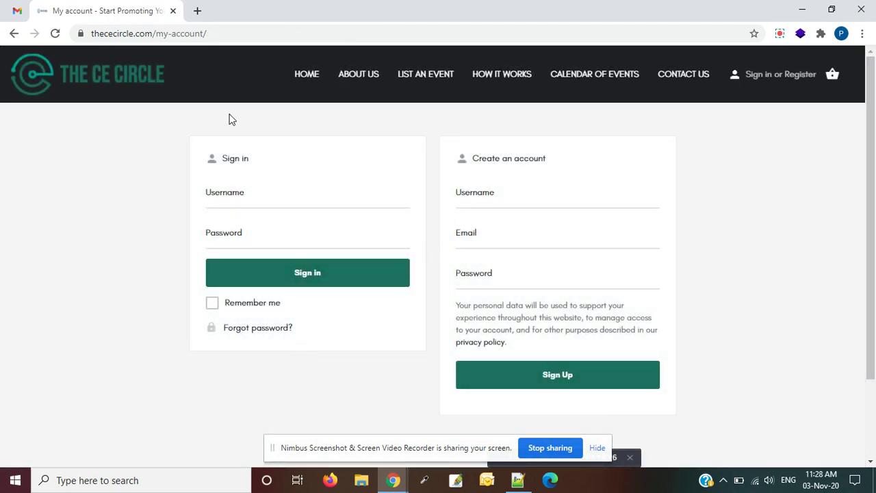
Go to the site's wp-admin login page and enter the username admin.
{"action": "double_click", "coordinate": [416, 33]}
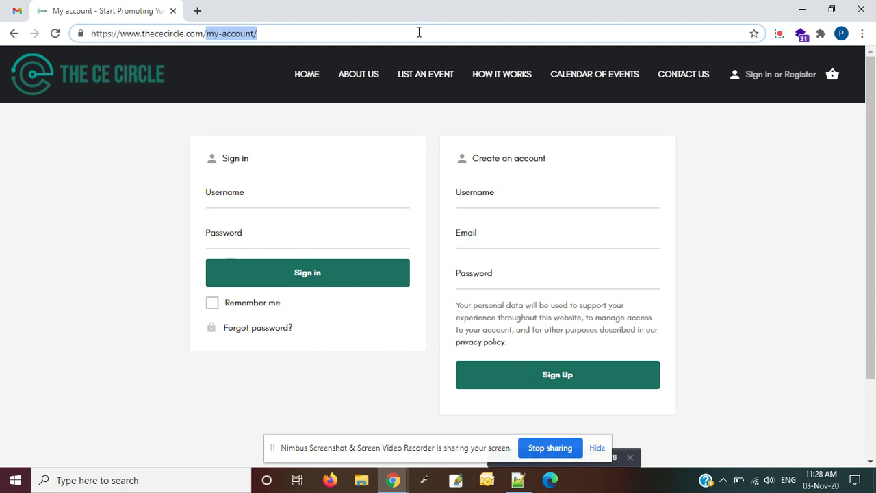
{"action": "type", "text": "wp-"}
{"action": "key", "text": "Return"}
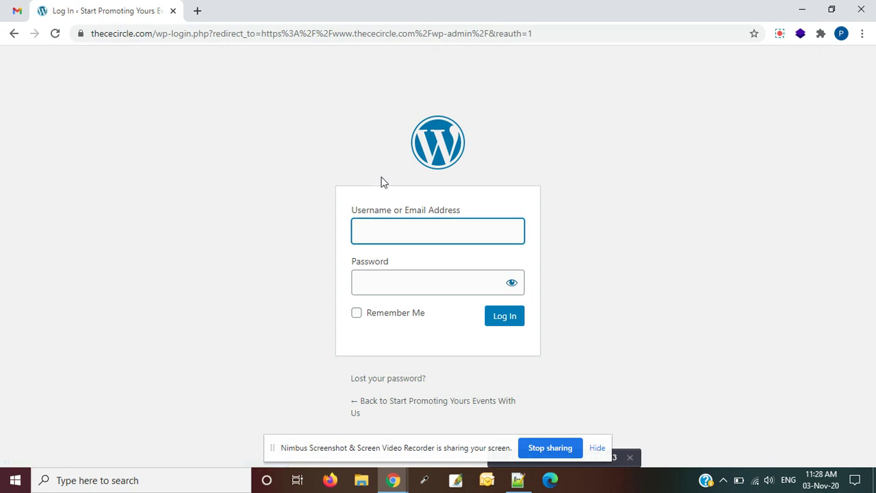
{"action": "type", "text": "admin"}
{"action": "key", "text": "Tab"}
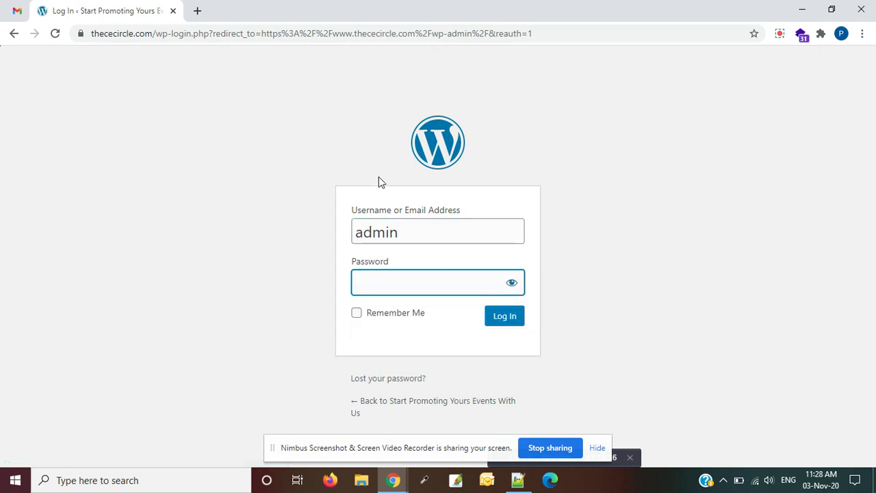
Copy the admin password from Notepad++, paste it into the login form and log in.
{"action": "left_click", "coordinate": [518, 480]}
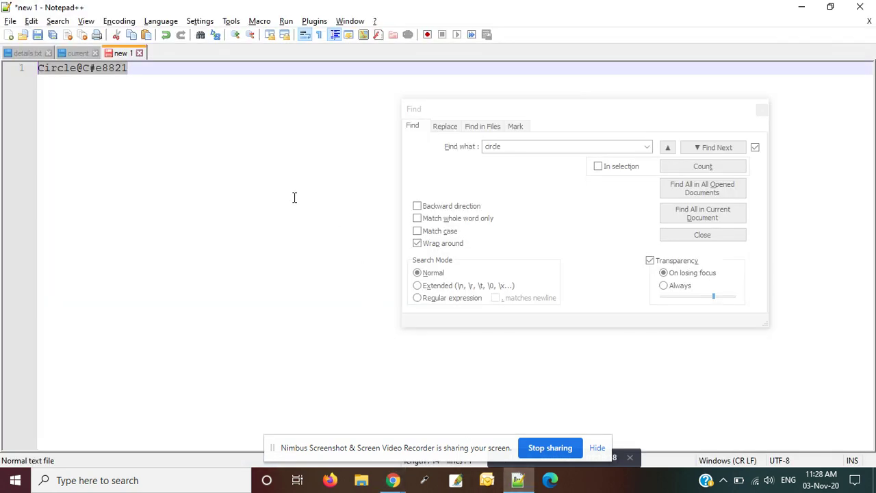
{"action": "double_click", "coordinate": [154, 77]}
{"action": "left_click", "coordinate": [3, 69]}
{"action": "key", "text": "ctrl+c"}
{"action": "key", "text": "alt+Tab"}
{"action": "key", "text": "ctrl+v"}
{"action": "left_click", "coordinate": [514, 325]}
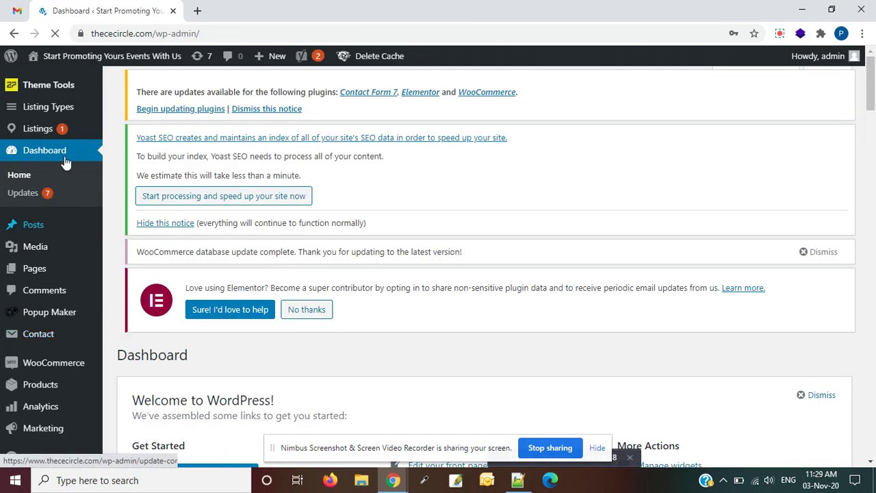
Open the live site in a new browser tab via Visit Site.
{"action": "right_click", "coordinate": [49, 77]}
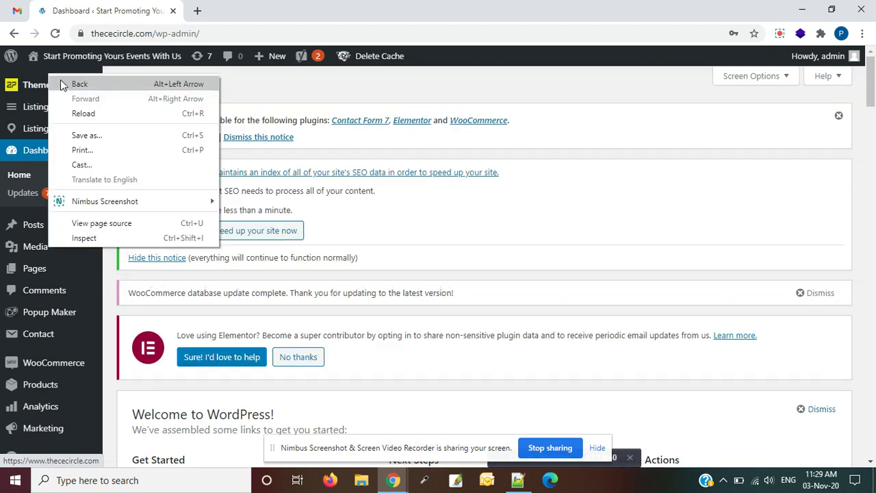
{"action": "left_click", "coordinate": [79, 83]}
{"action": "left_click", "coordinate": [34, 33]}
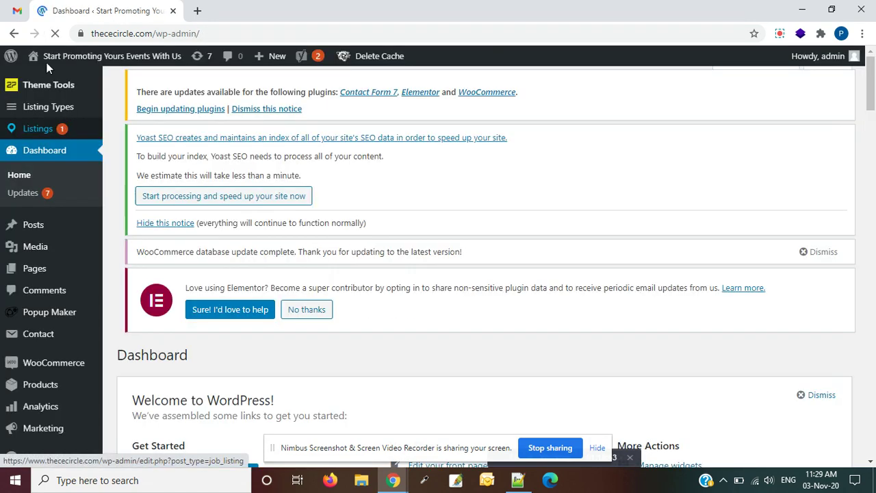
{"action": "mouse_move", "coordinate": [45, 61]}
{"action": "right_click", "coordinate": [49, 85]}
{"action": "left_click", "coordinate": [70, 89]}
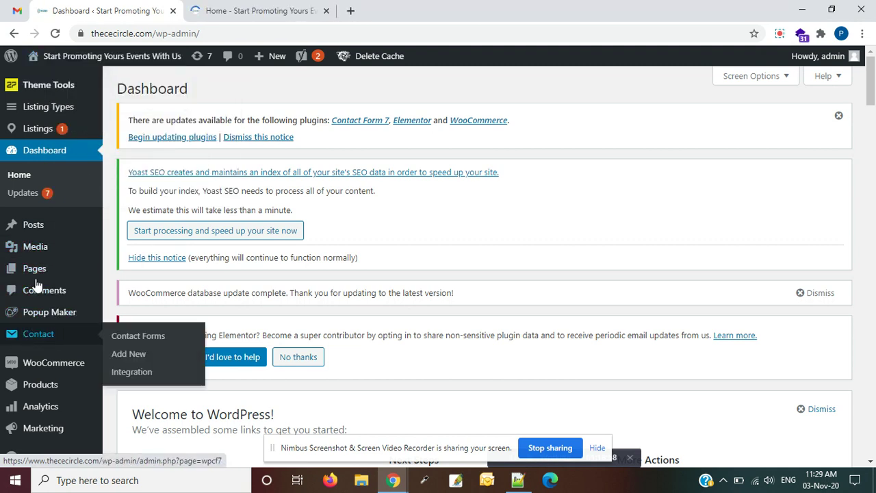
Open Listings > All Listings, view the Calendar of Events in the site tab, then return.
{"action": "left_click", "coordinate": [58, 154]}
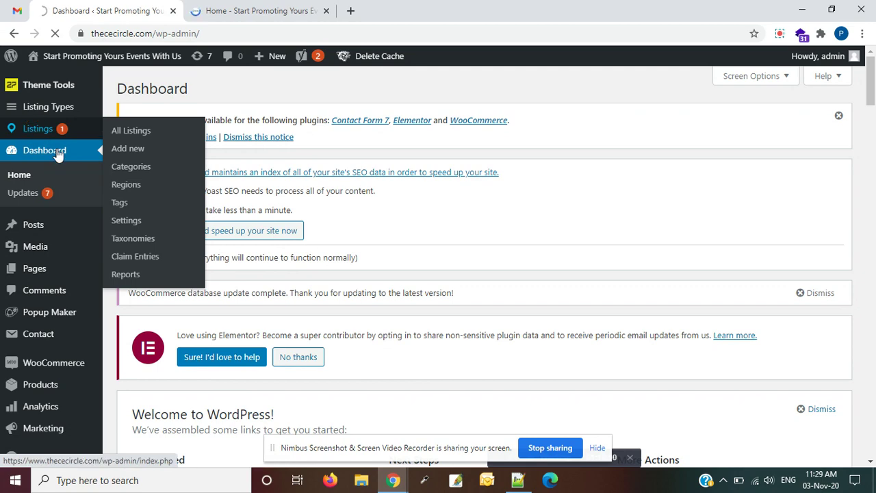
{"action": "key", "text": "ctrl+Tab"}
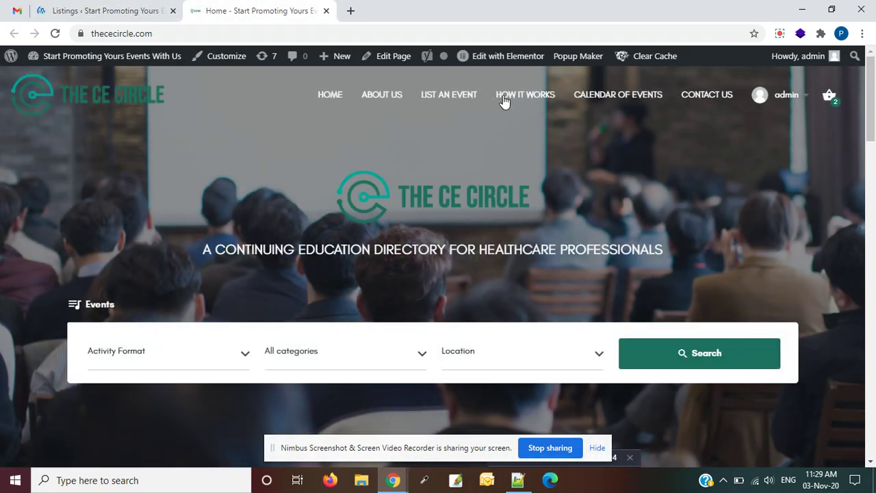
{"action": "left_click", "coordinate": [595, 99]}
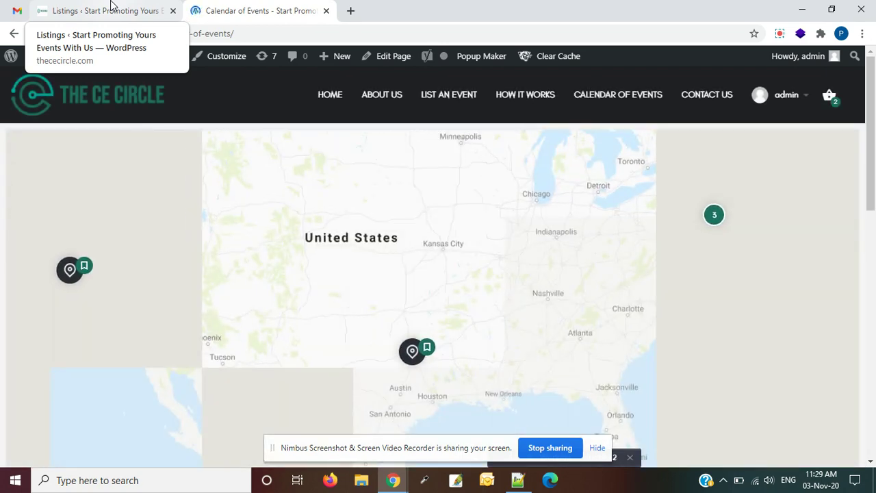
{"action": "scroll", "coordinate": [534, 240], "scroll_direction": "down", "scroll_amount": 10}
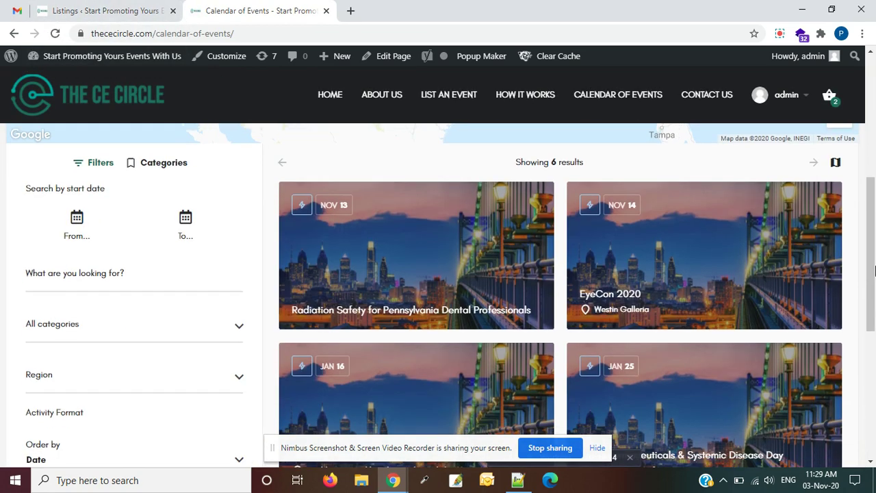
{"action": "scroll", "coordinate": [548, 322], "scroll_direction": "down", "scroll_amount": 2}
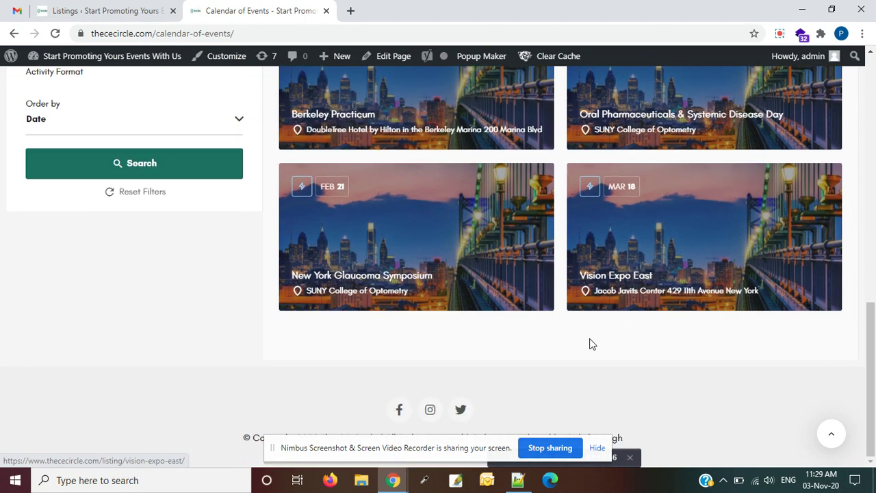
{"action": "scroll", "coordinate": [534, 315], "scroll_direction": "up", "scroll_amount": 10}
{"action": "left_click", "coordinate": [74, 10]}
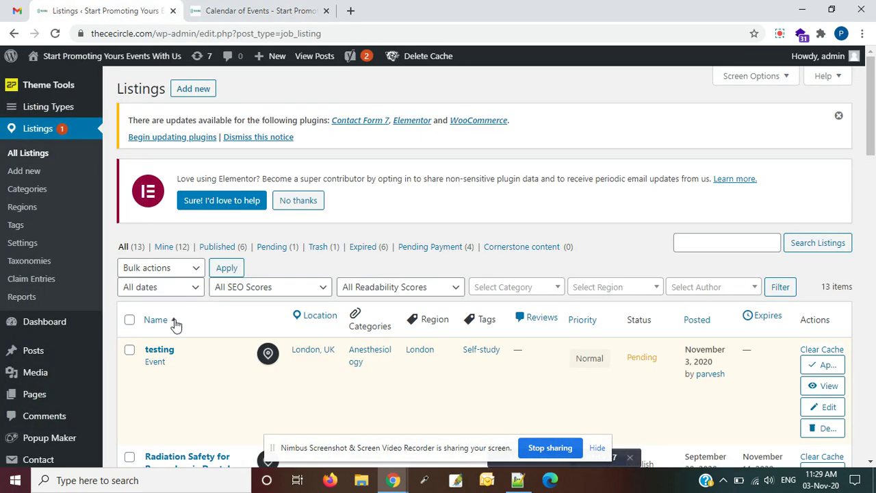
Approve the pending testing listing, then go back to the Calendar of Events tab.
{"action": "scroll", "coordinate": [192, 315], "scroll_direction": "down", "scroll_amount": 1}
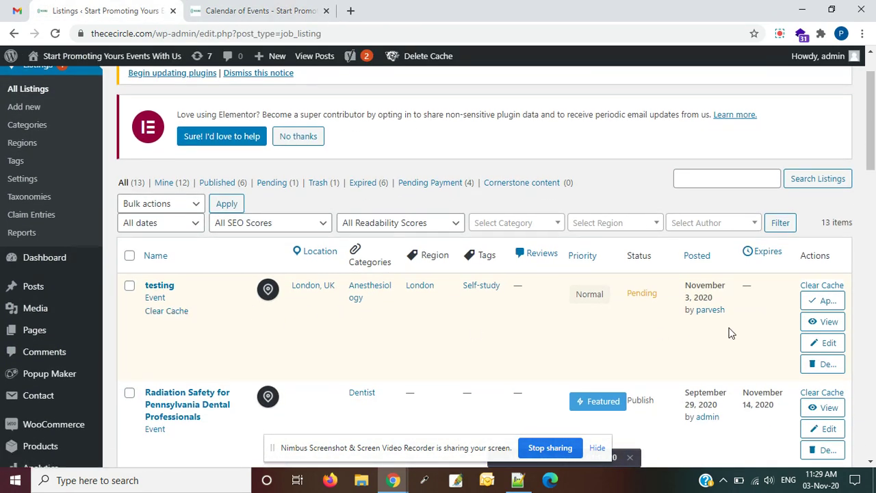
{"action": "left_click", "coordinate": [825, 305]}
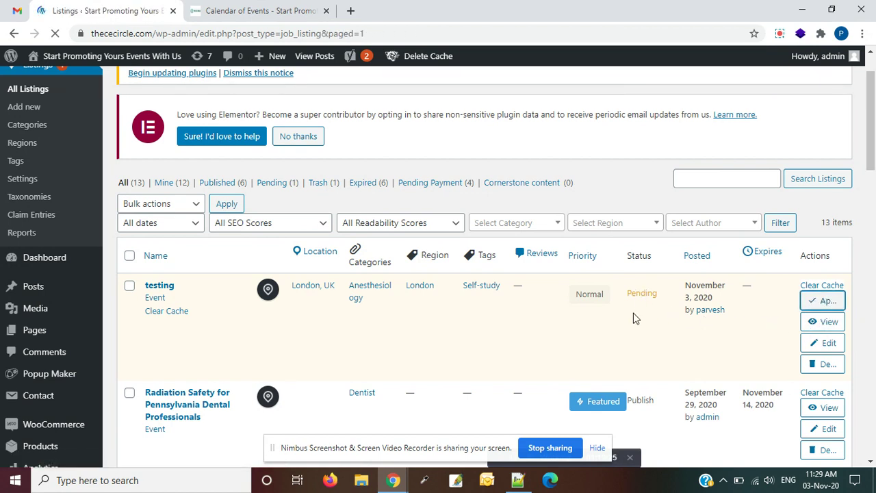
{"action": "scroll", "coordinate": [636, 317], "scroll_direction": "down", "scroll_amount": 1}
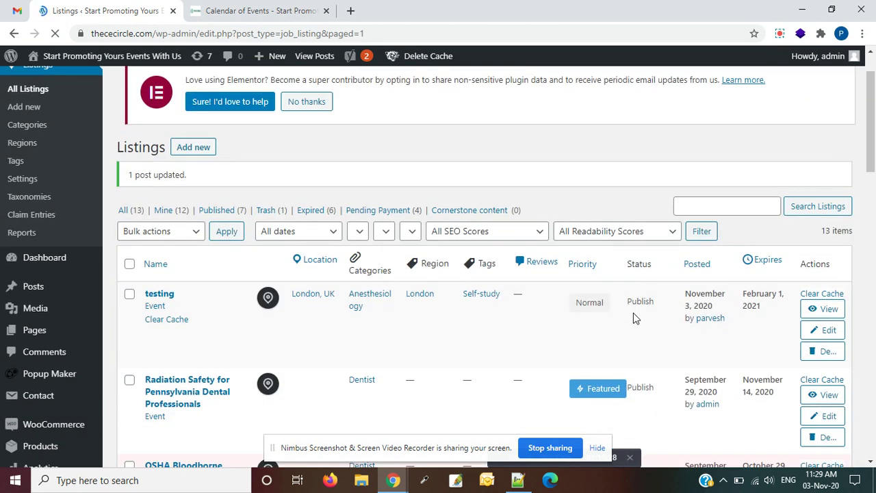
{"action": "left_click", "coordinate": [243, 9]}
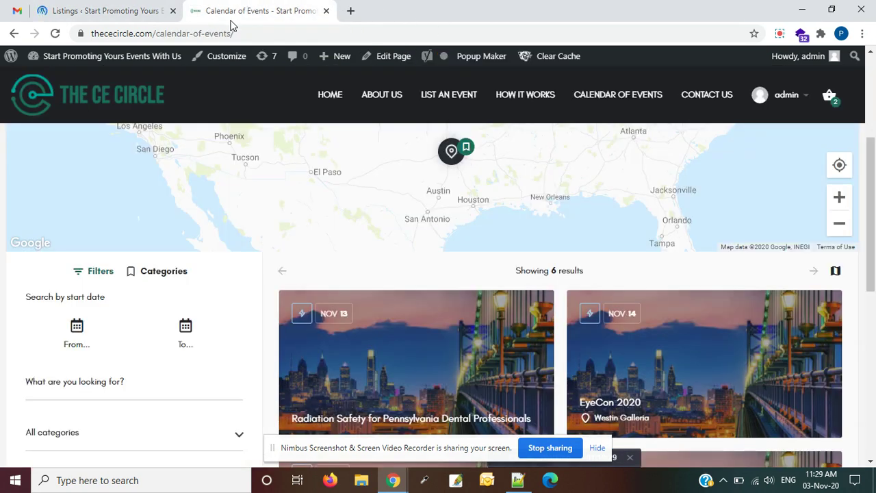
Reload the Calendar of Events and scroll down to the testing event card for Nov 03 in London.
{"action": "left_click", "coordinate": [55, 34]}
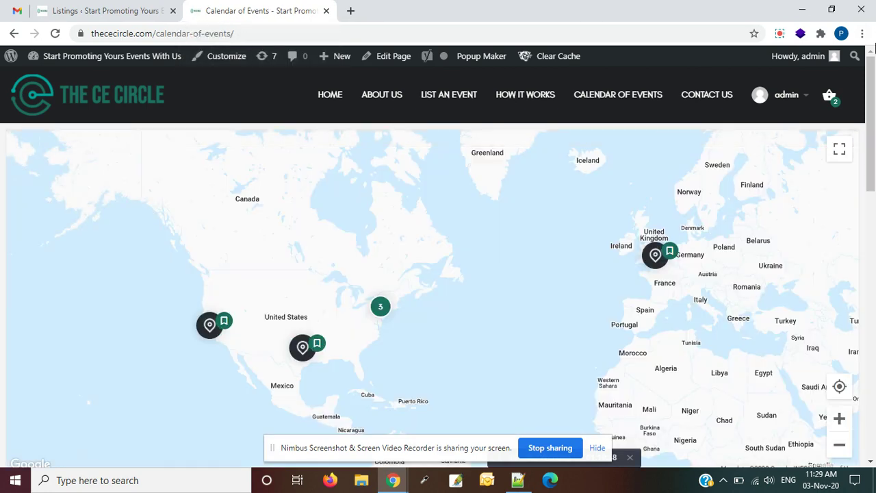
{"action": "scroll", "coordinate": [875, 202], "scroll_direction": "down", "scroll_amount": 3}
{"action": "scroll", "coordinate": [875, 202], "scroll_direction": "down", "scroll_amount": 8}
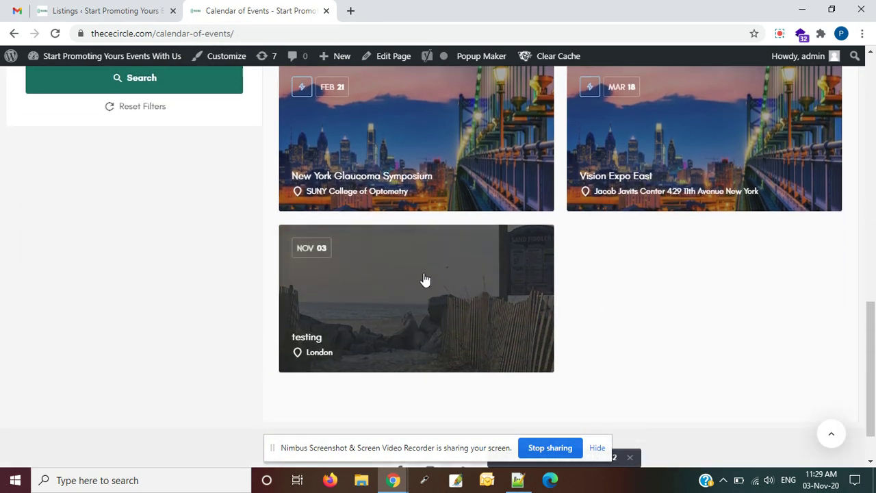
Open the testing event's page and review its November 3, 2020 date, description and countdown.
{"action": "left_click", "coordinate": [315, 338]}
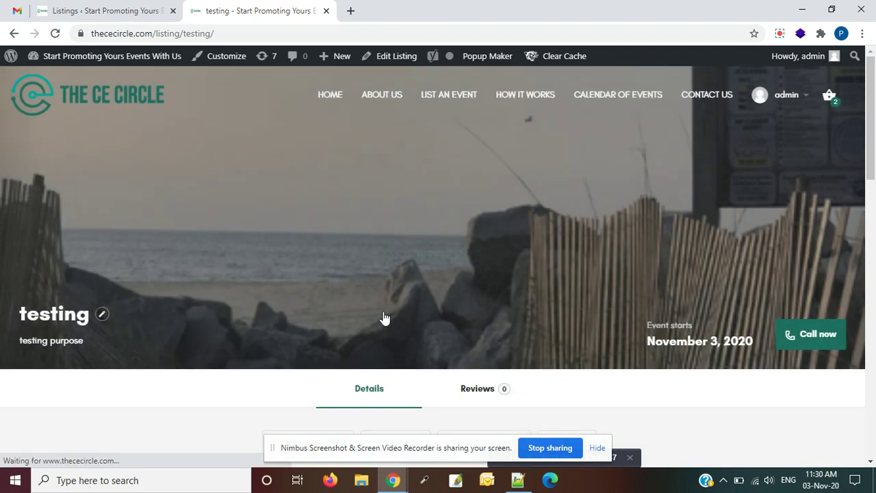
{"action": "scroll", "coordinate": [500, 374], "scroll_direction": "down", "scroll_amount": 5}
{"action": "scroll", "coordinate": [543, 303], "scroll_direction": "down", "scroll_amount": 6}
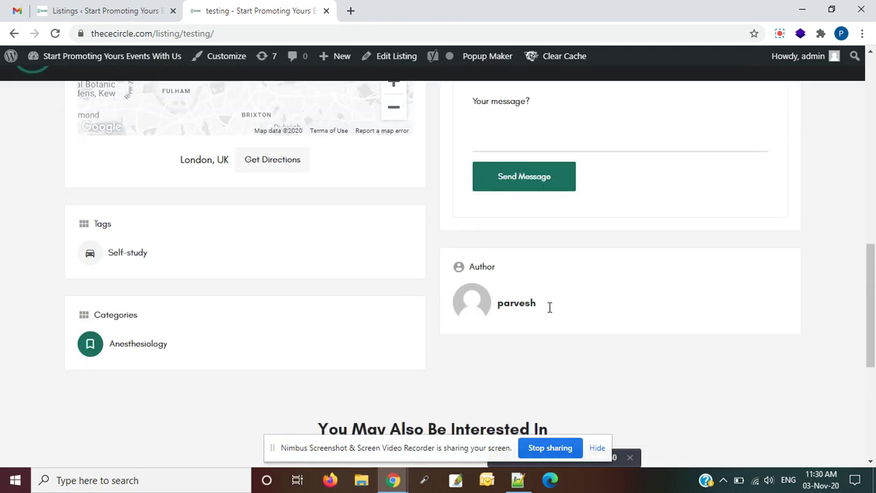
{"action": "scroll", "coordinate": [472, 372], "scroll_direction": "up", "scroll_amount": 8}
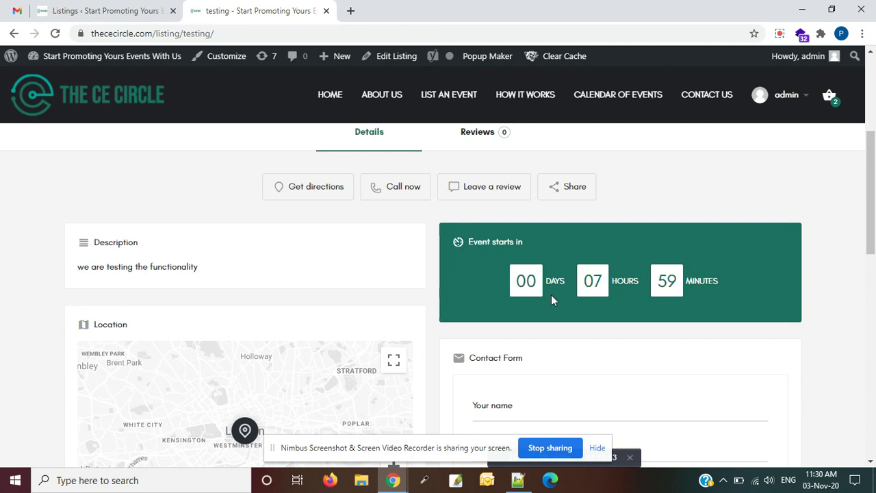
{"action": "scroll", "coordinate": [575, 357], "scroll_direction": "up", "scroll_amount": 3}
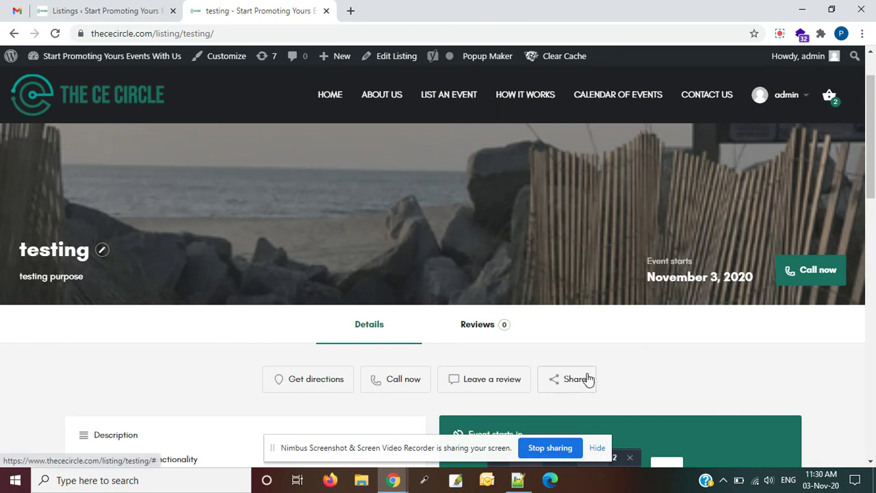
{"action": "scroll", "coordinate": [595, 352], "scroll_direction": "down", "scroll_amount": 2}
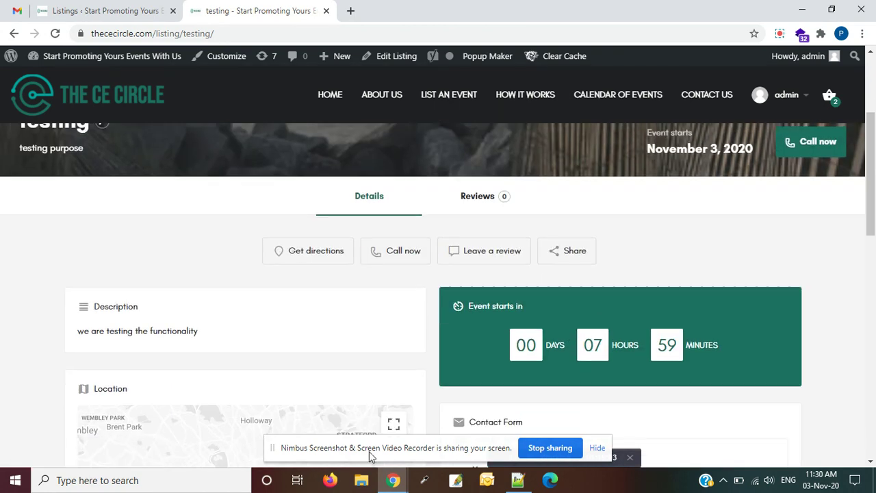
Open the screen recorder's controls.
{"action": "left_click", "coordinate": [272, 454]}
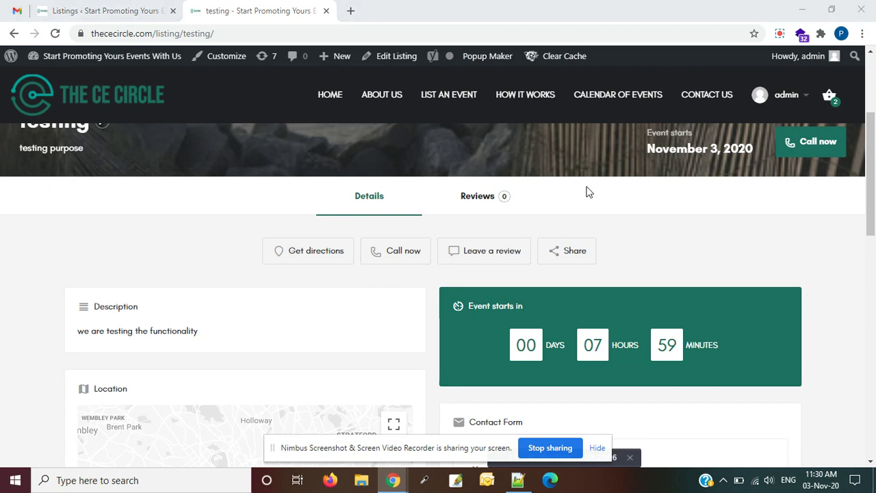
{"action": "mouse_move", "coordinate": [774, 90]}
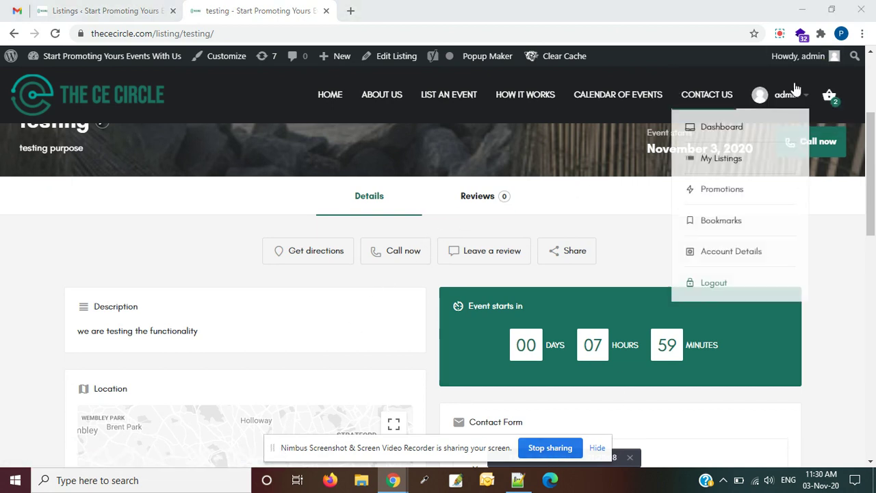
{"action": "left_click", "coordinate": [780, 33]}
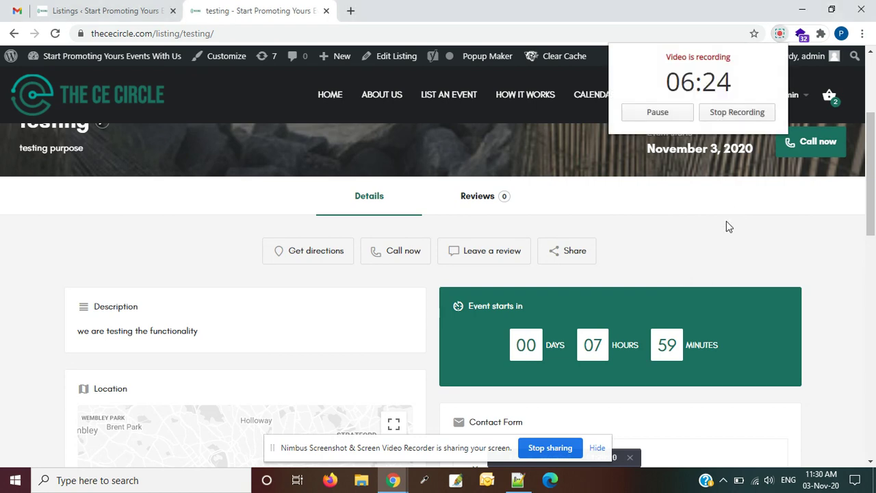